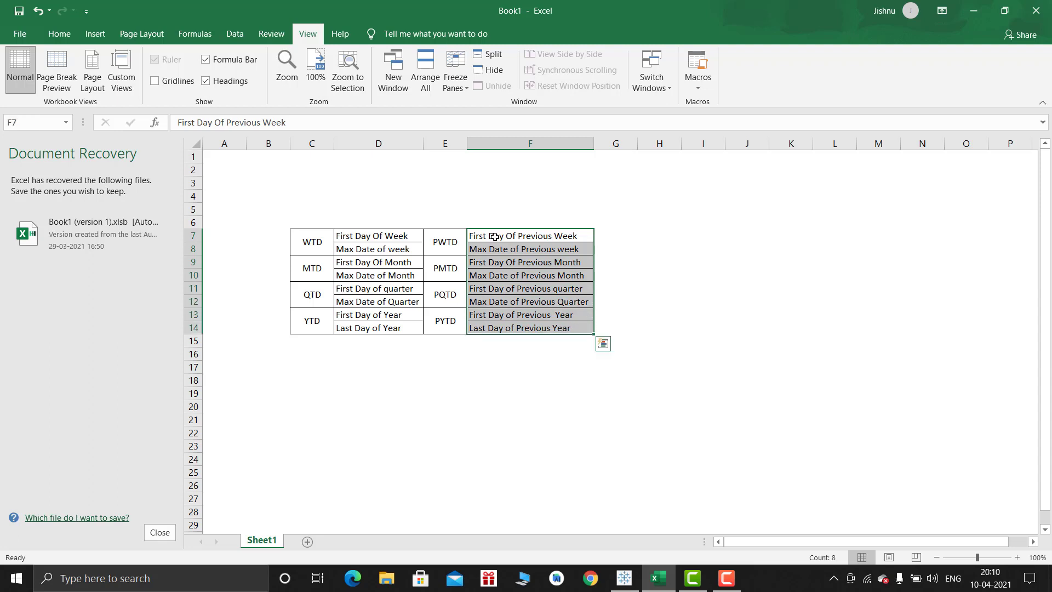
Step: Highlight the current-period date definitions in cells D7:D14, from First Day Of Week to Last Day of Year
click(385, 236)
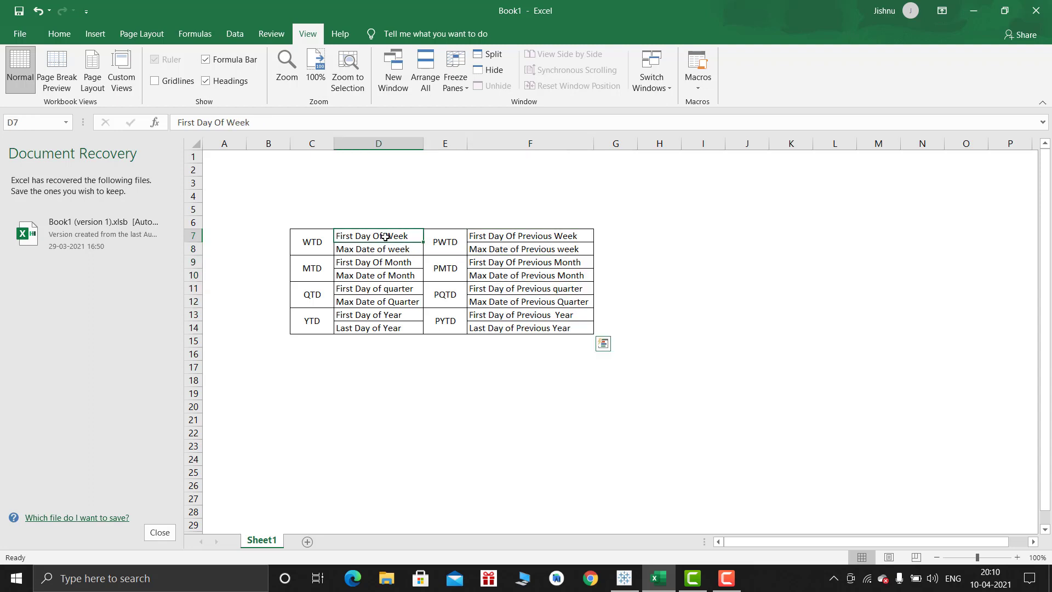
key(shift+Down)
key(shift+Down)
key(shift+Down)
key(shift+Down)
key(shift+Down)
key(shift+Down)
key(shift+Down)
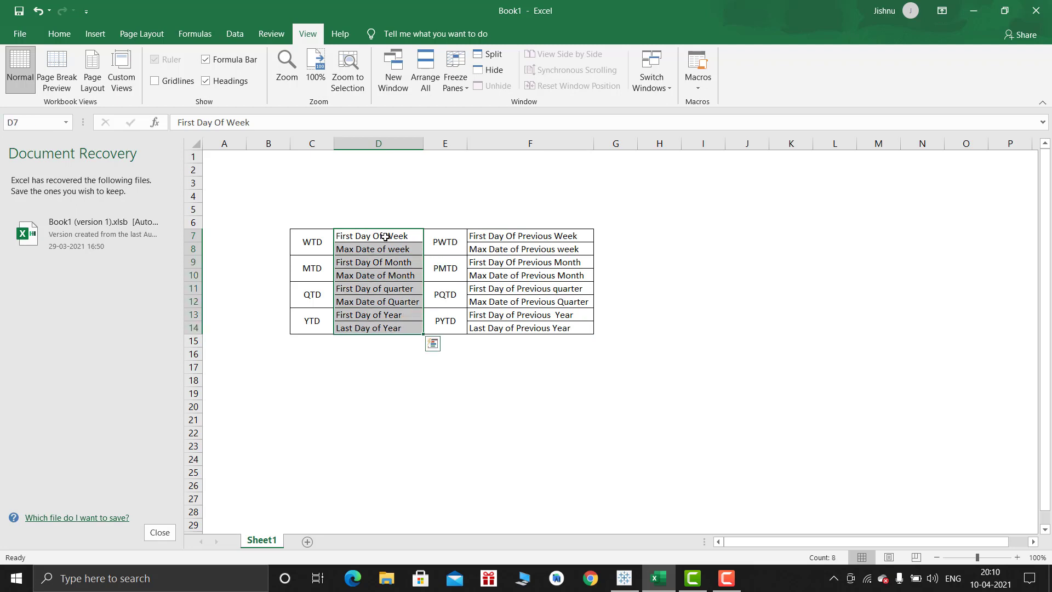
Step: Switch to the YTD_QTD_WTD workbook in Tableau and duplicate the First Day Of Week calculated field
click(636, 579)
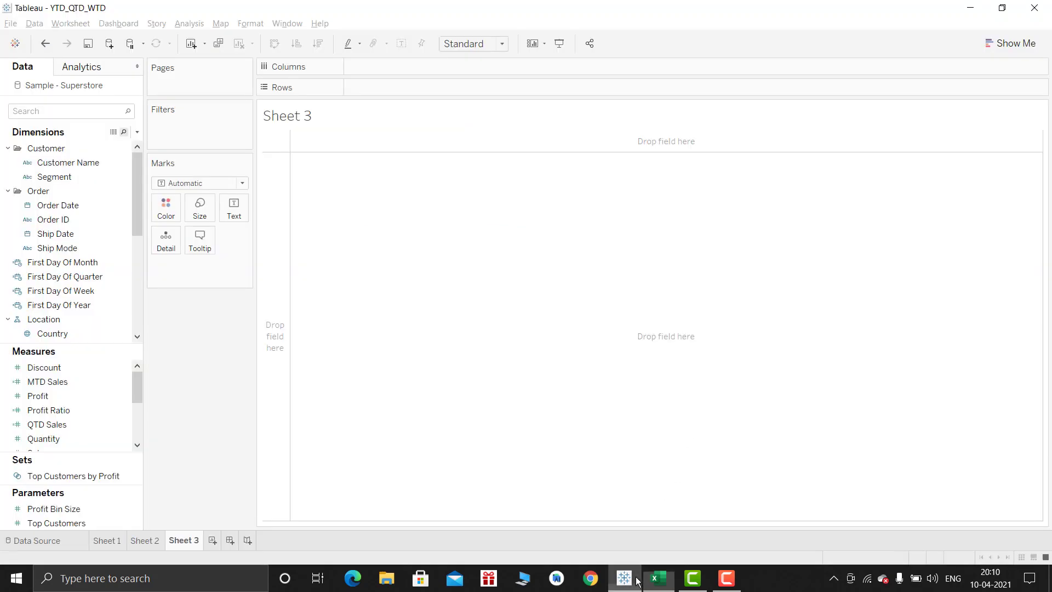
click(84, 165)
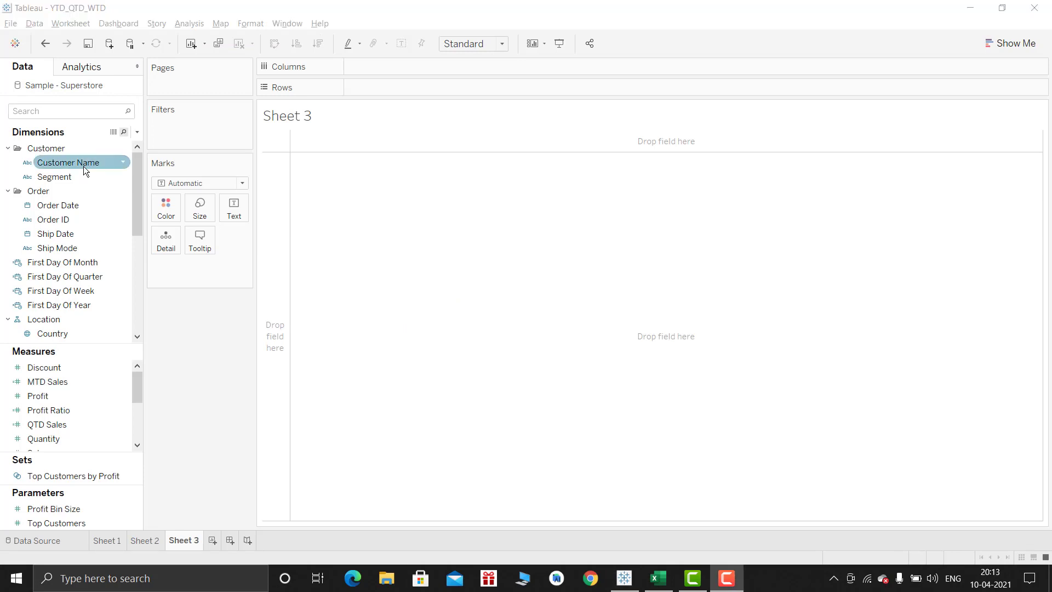
click(98, 292)
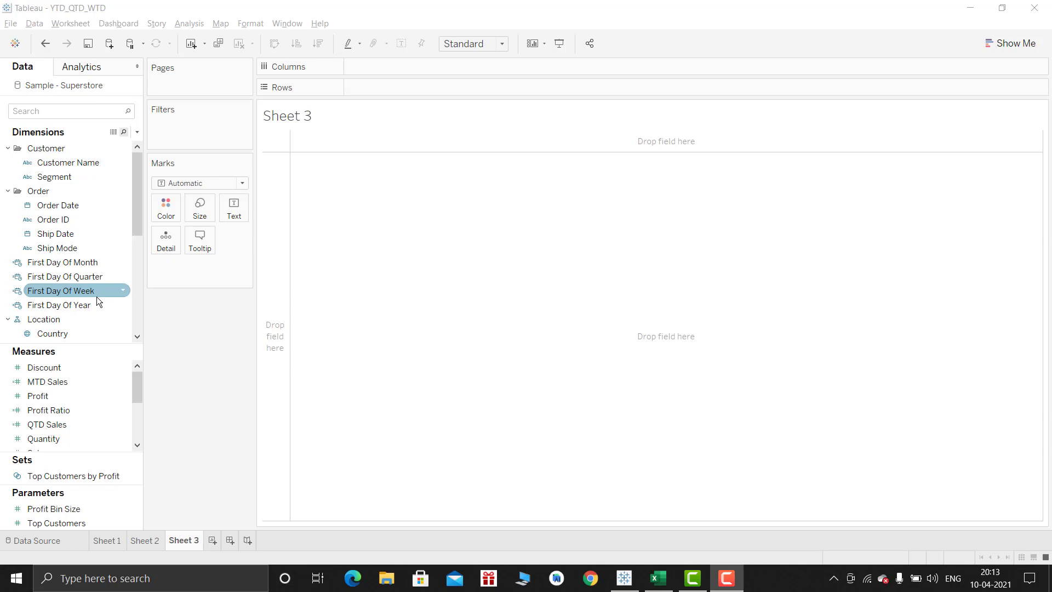
right_click(97, 297)
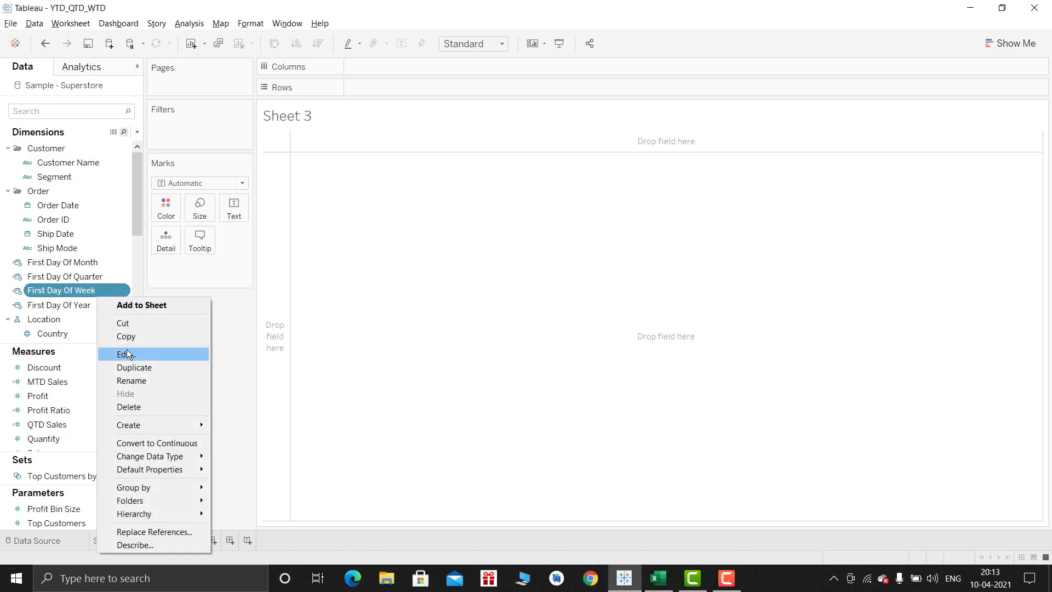
click(126, 366)
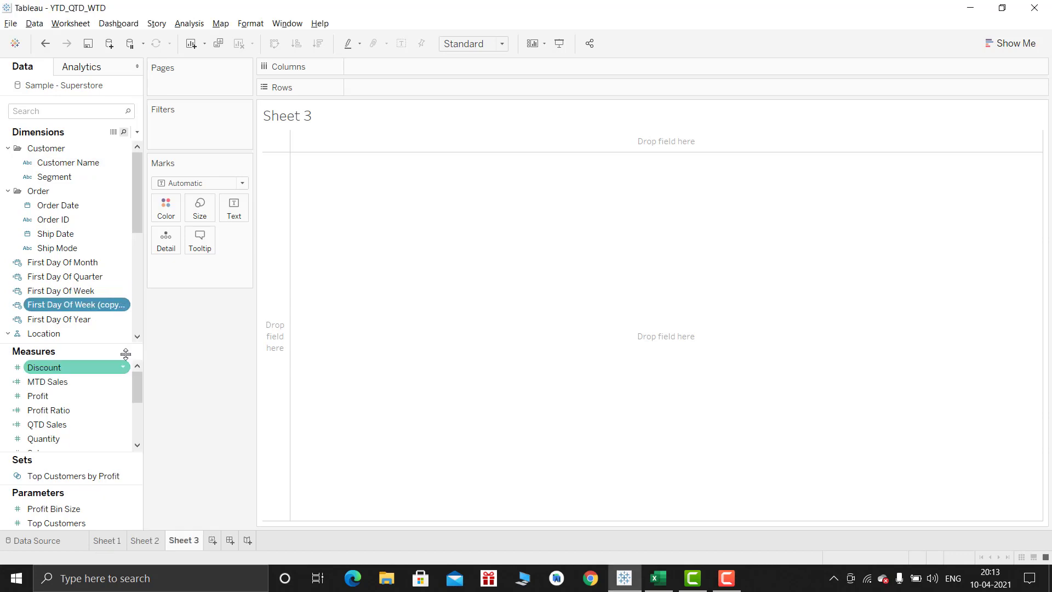
Step: Edit the First Day Of Week copy so its formula reads DATEADD('week',-1,DATETRUNC('week',[Max Date]))
right_click(96, 303)
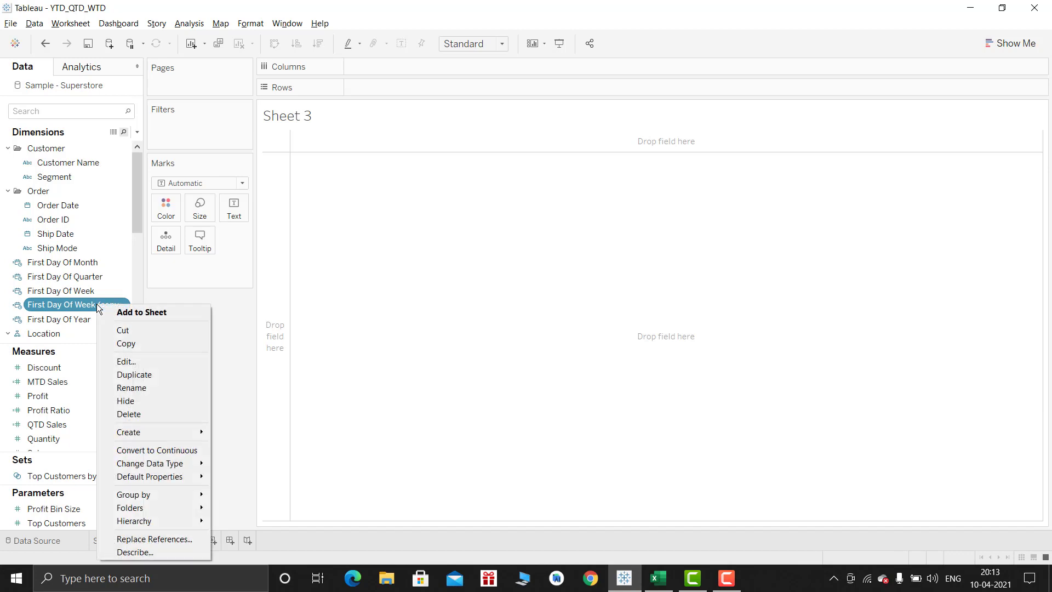
click(159, 359)
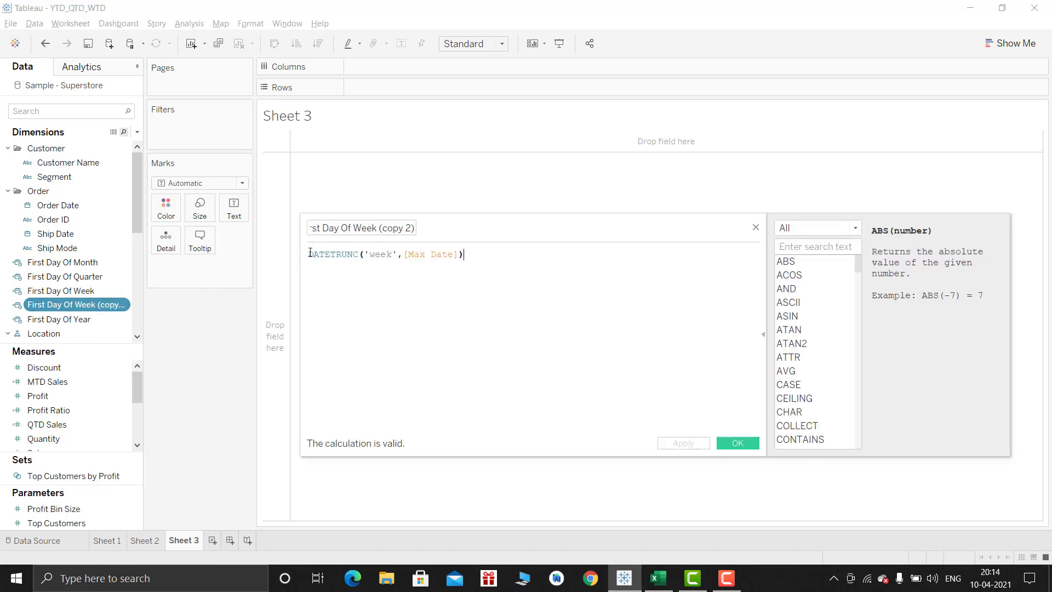
key(Return)
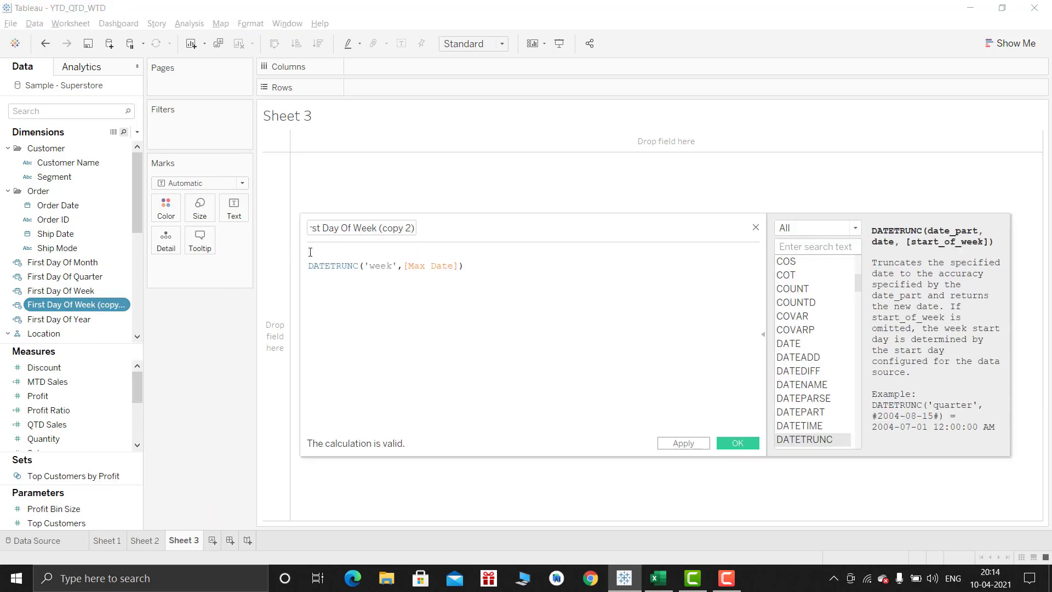
text(datead)
key(Return)
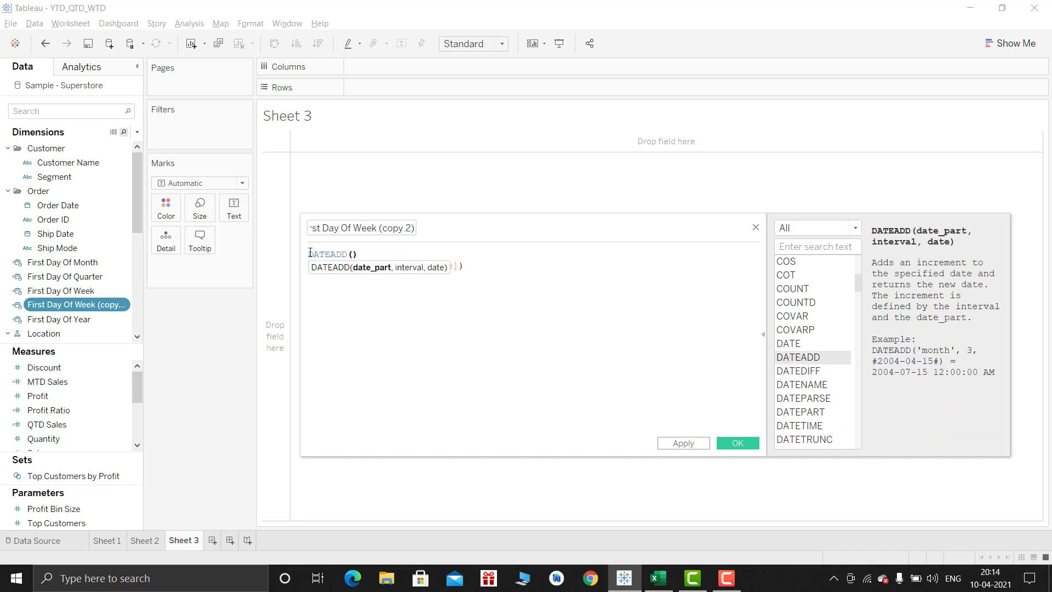
text('week)
text(',=1)
key(BackSpace)
key(BackSpace)
text(-1,)
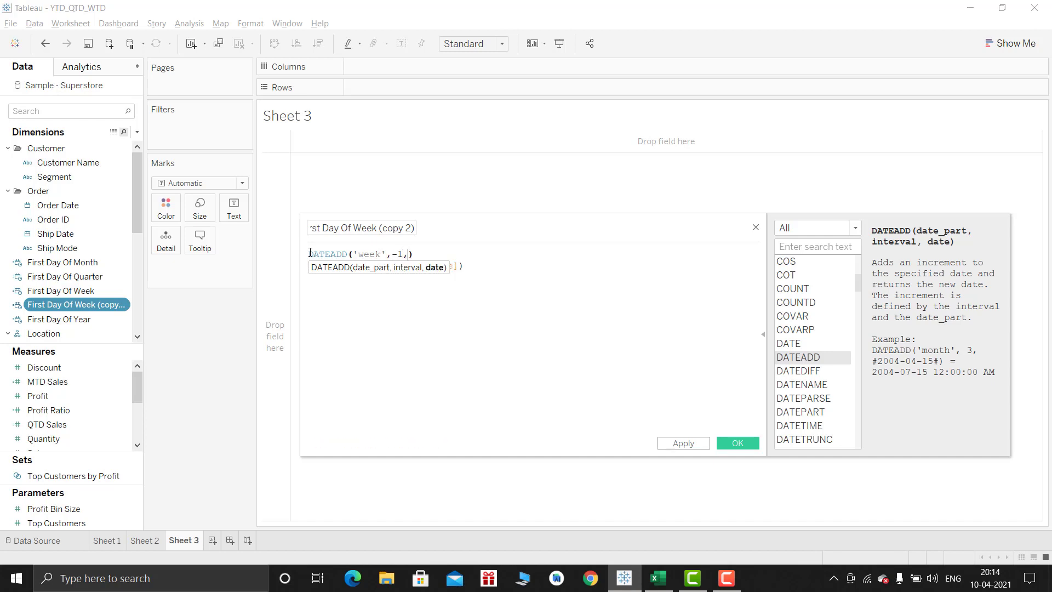
key(Delete)
click(503, 265)
key(Return)
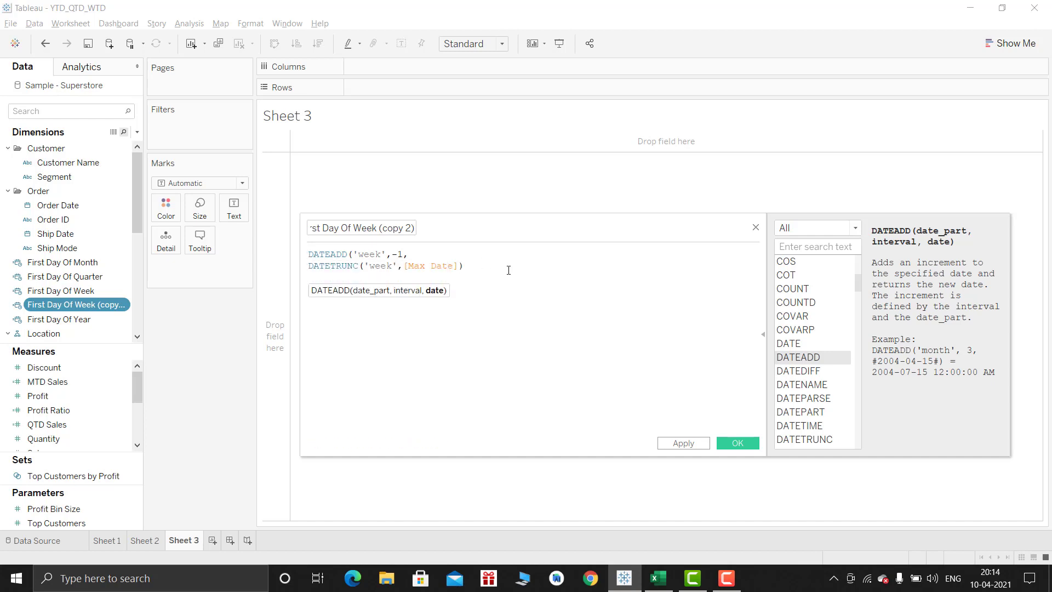
text())
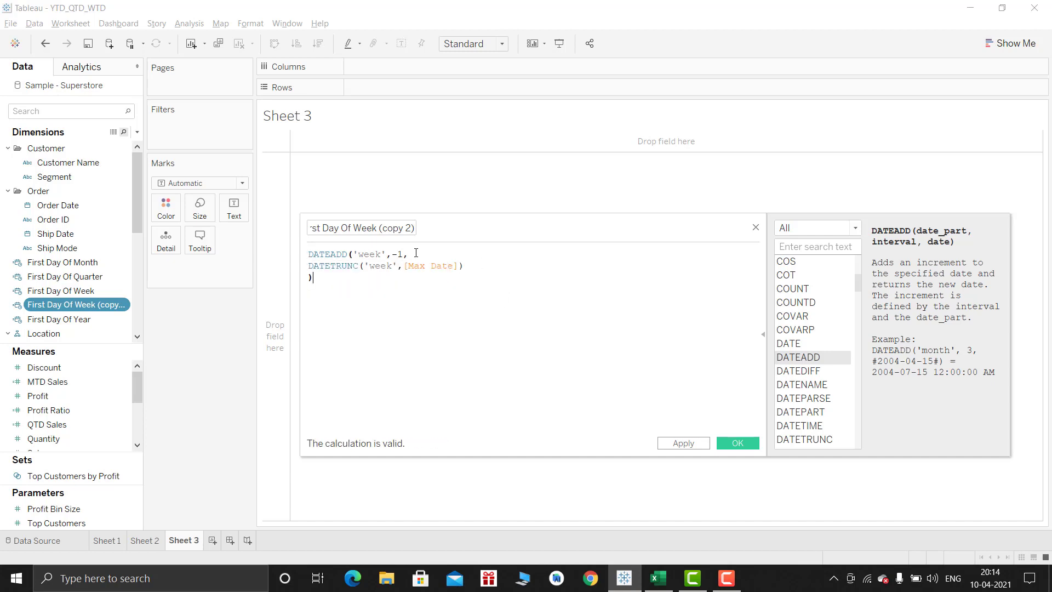
Step: Rename the copied week calculation as First Day Of Prev Week and save it
drag(378, 228, 437, 226)
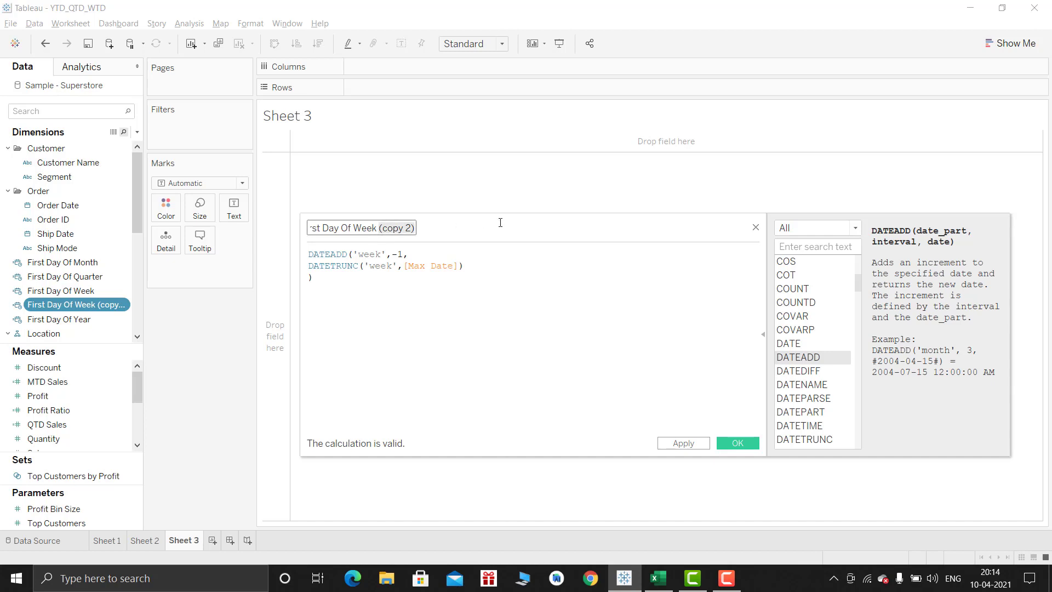
key(BackSpace)
key(BackSpace)
key(Left)
key(Left)
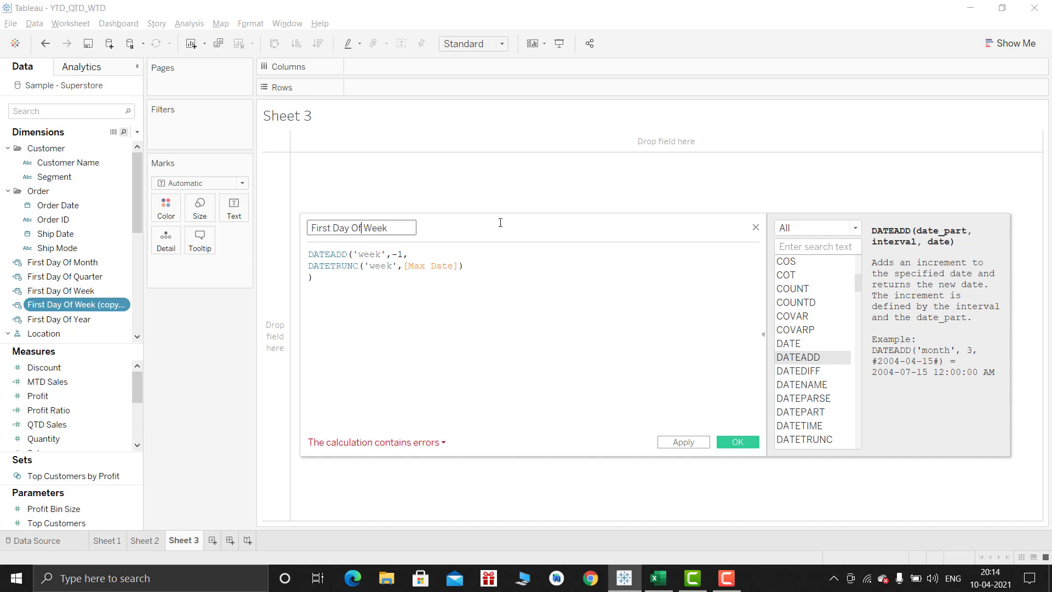
text(Prev)
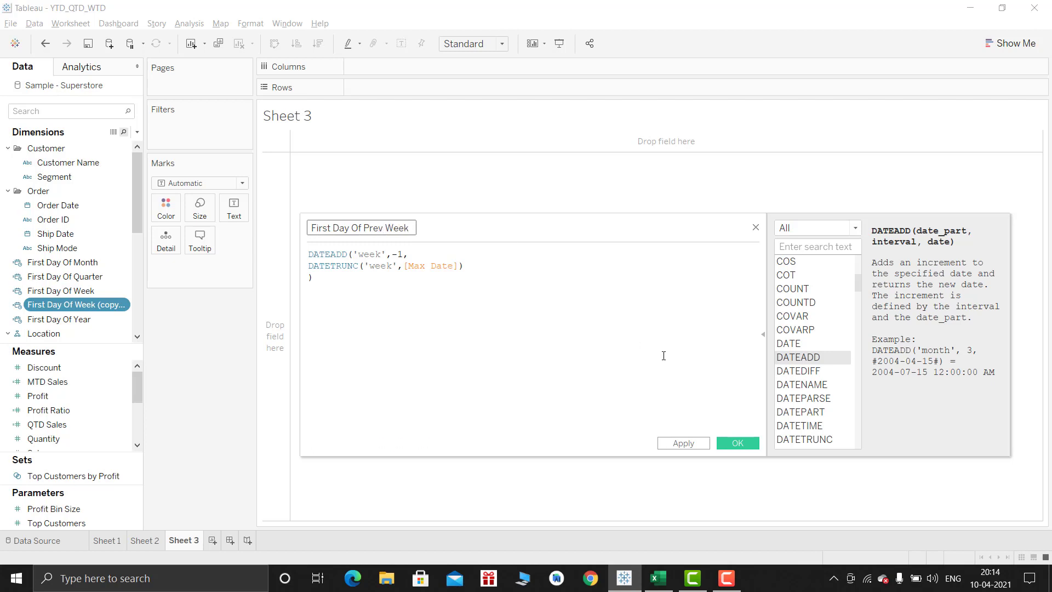
click(738, 442)
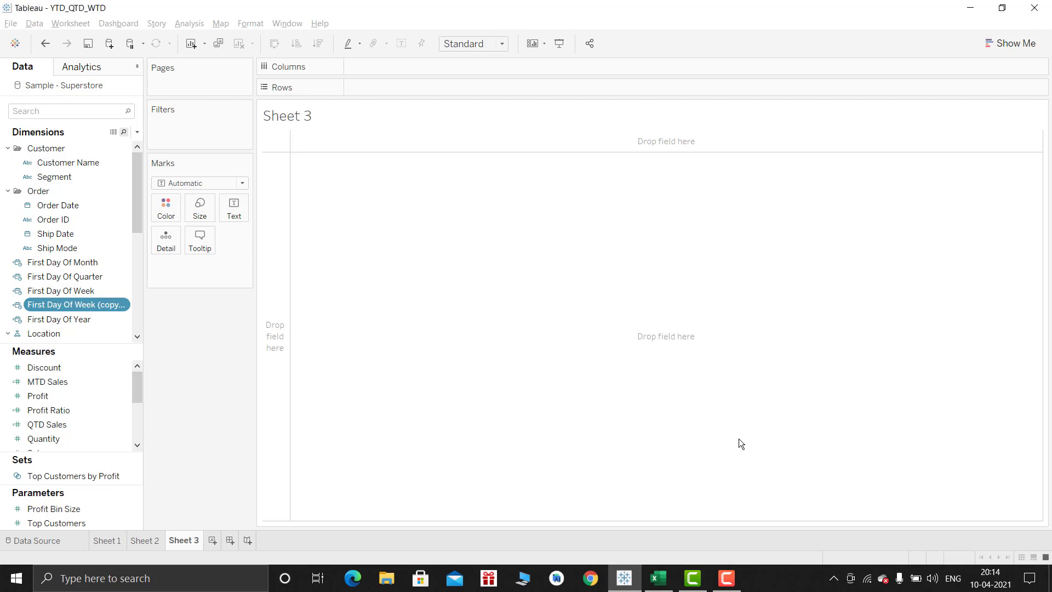
Step: Add First Day Of Prev Week and First Day Of Week to Sheet 3 as text marks, both set to exact date
drag(78, 278, 245, 211)
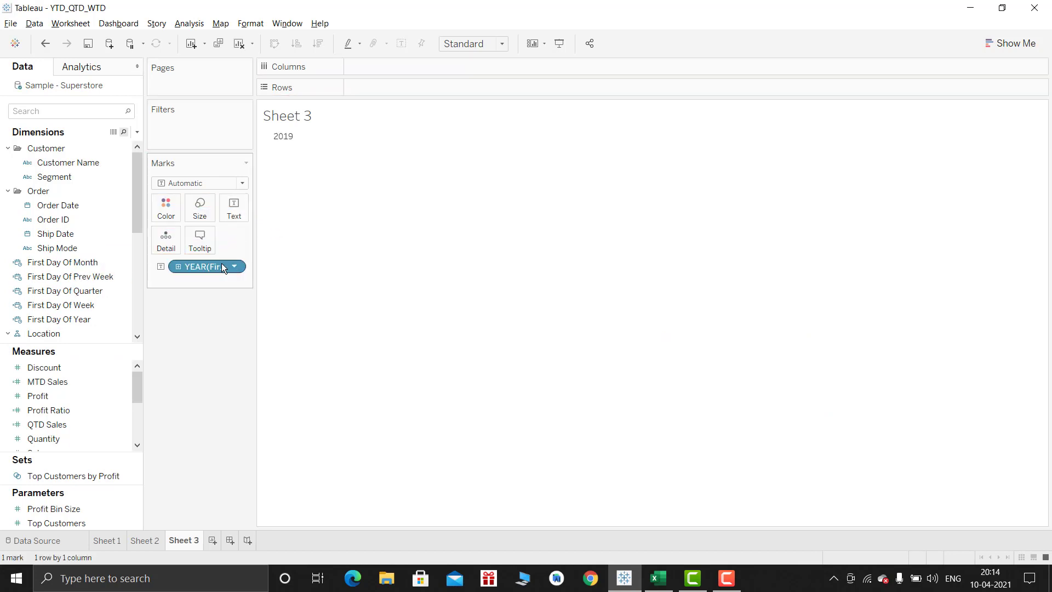
right_click(222, 265)
click(280, 288)
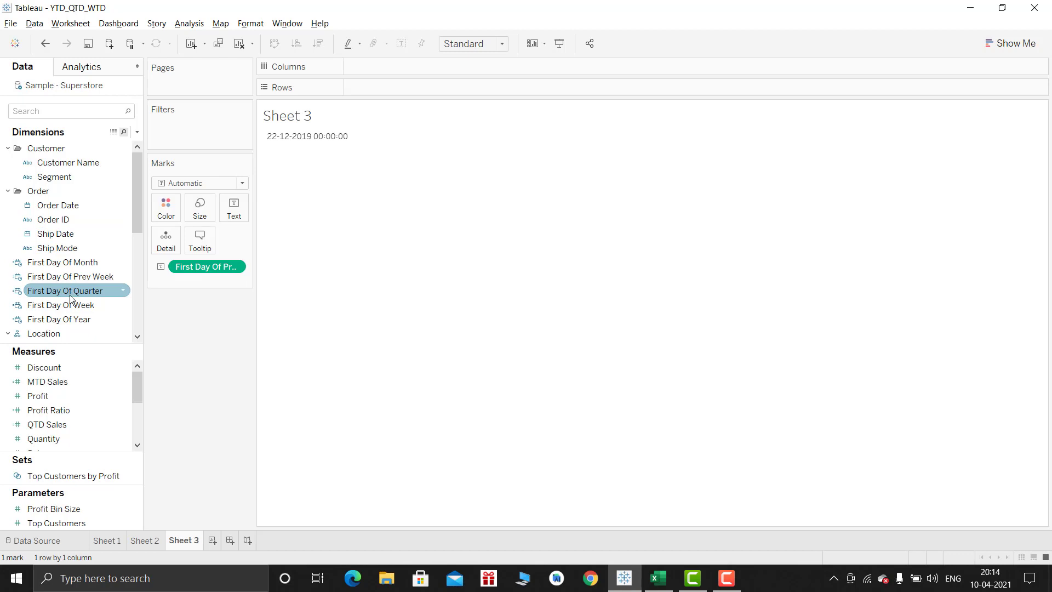
drag(68, 302, 219, 264)
right_click(211, 282)
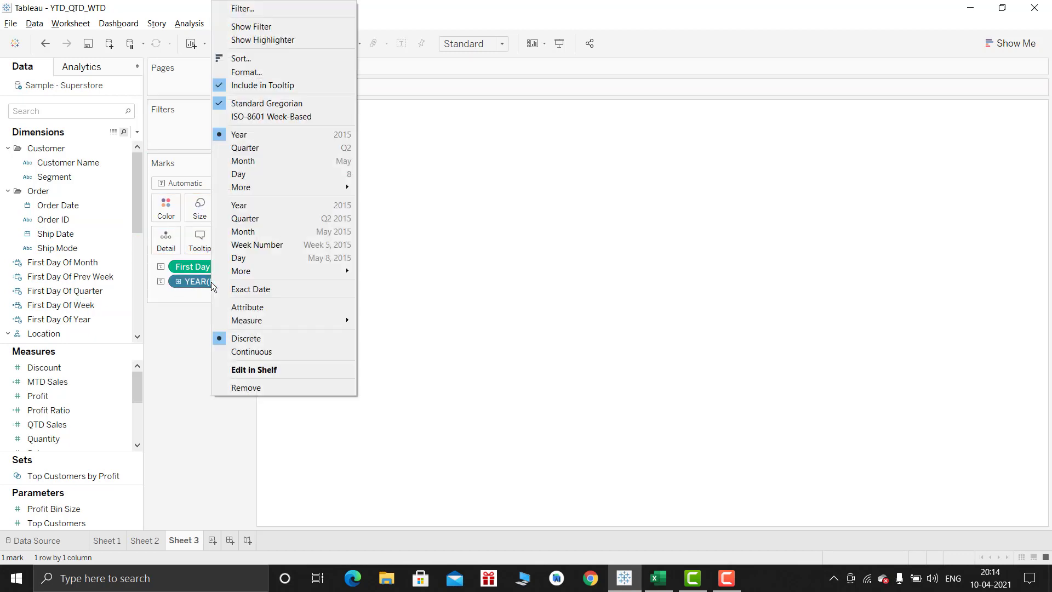
click(238, 290)
mouse_move(278, 151)
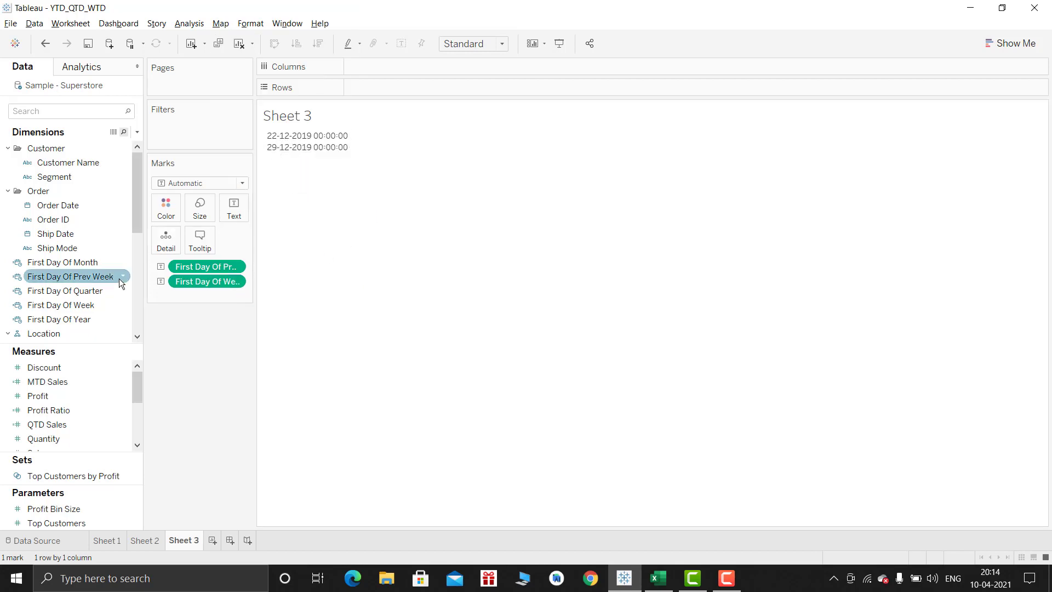
Step: Duplicate the First Day Of Month calculated field and rename the copy as First Day Of Prev Month
right_click(91, 266)
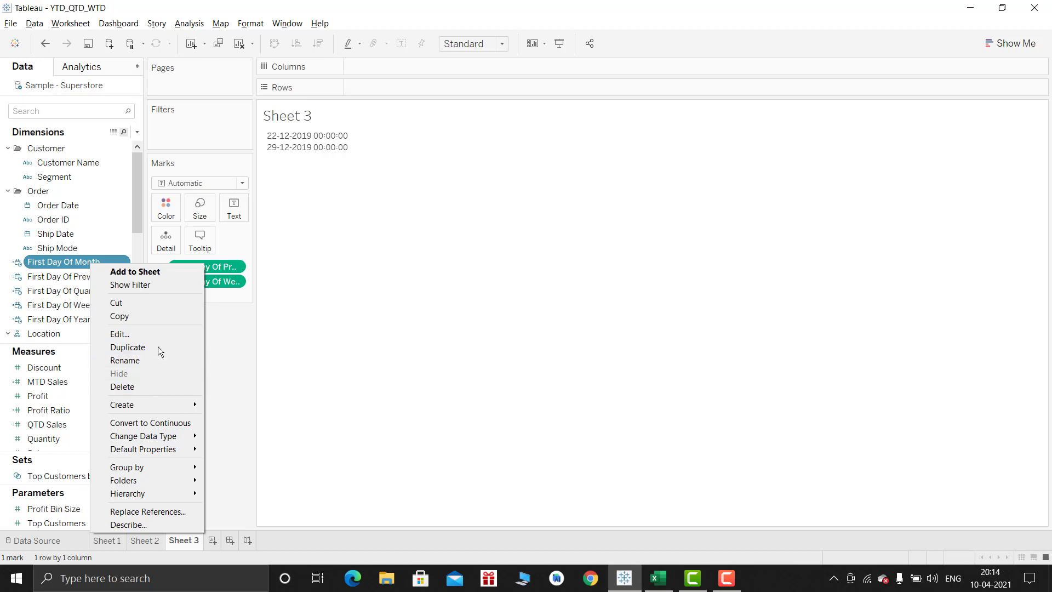
click(159, 346)
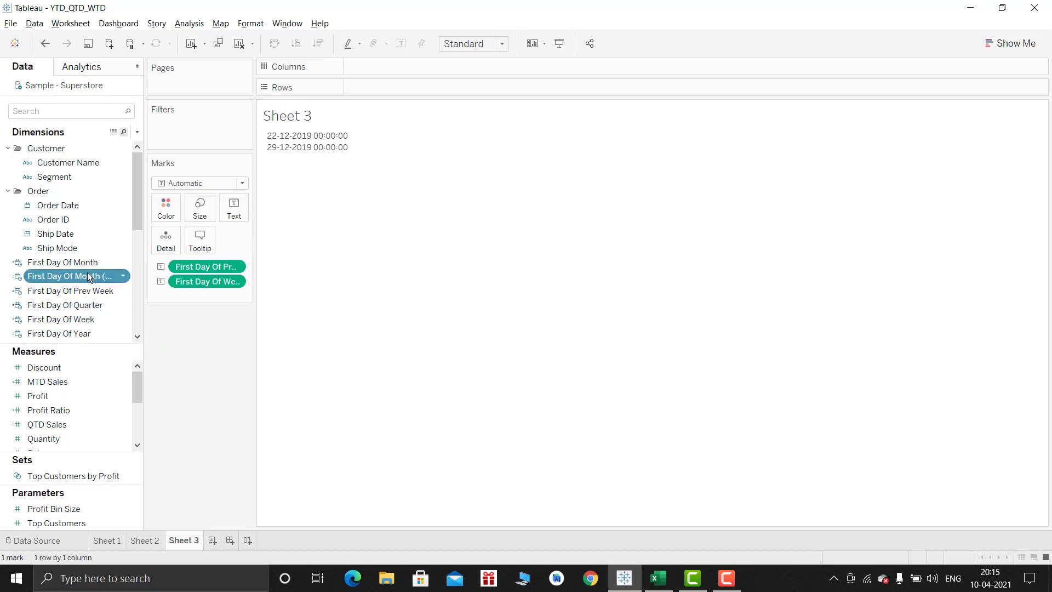
right_click(89, 277)
click(157, 339)
drag(376, 228, 497, 219)
key(BackSpace)
key(Left)
key(Left)
key(Left)
key(Left)
key(Left)
key(Left)
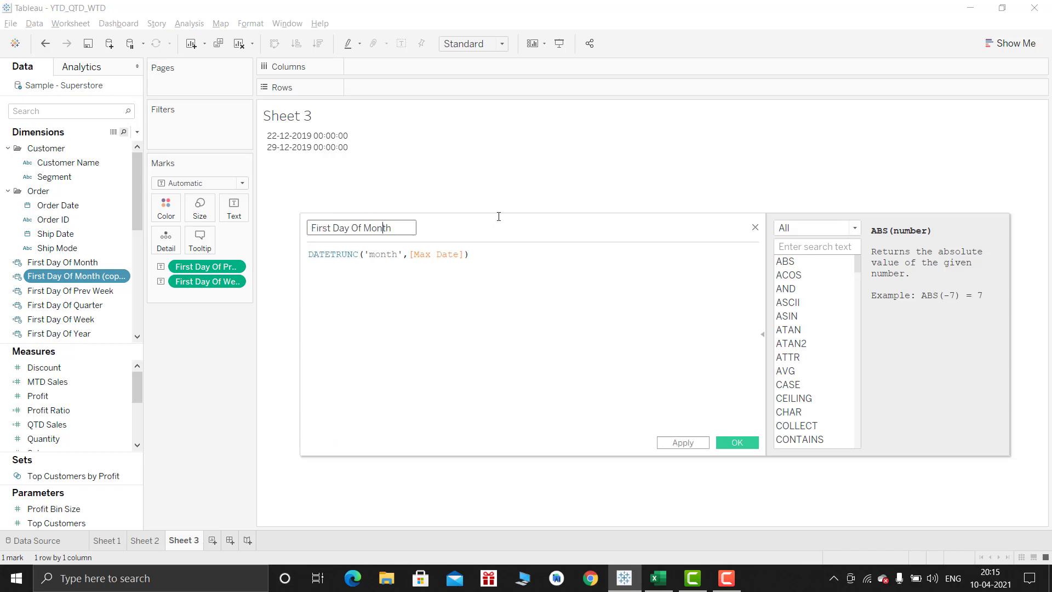
text(Prev)
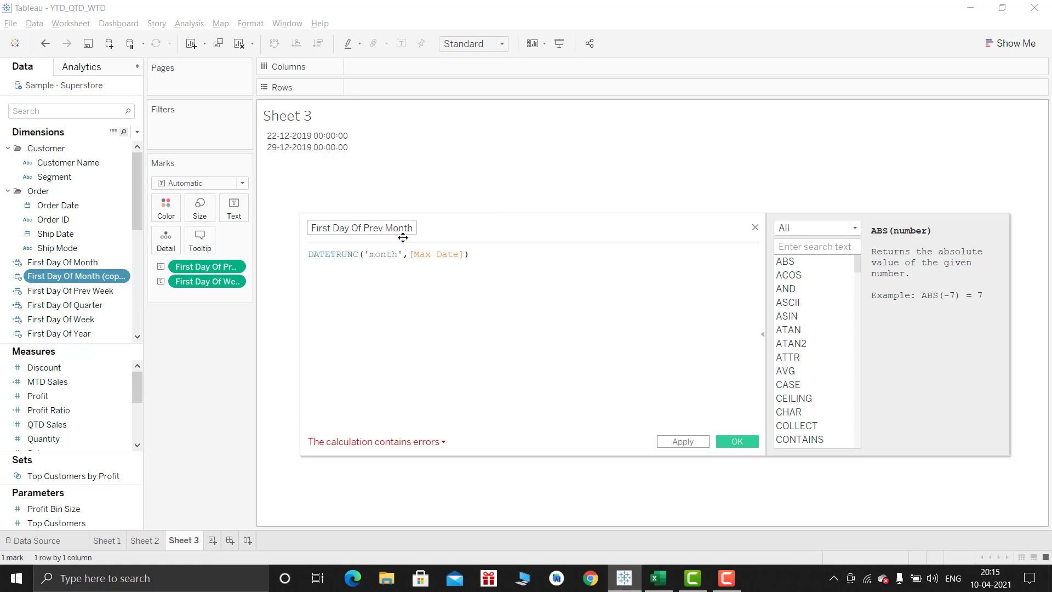
Step: Change the First Day Of Prev Month formula to DATEADD('month',-1,DATETRUNC('month',[Max Date])) and save it
click(314, 256)
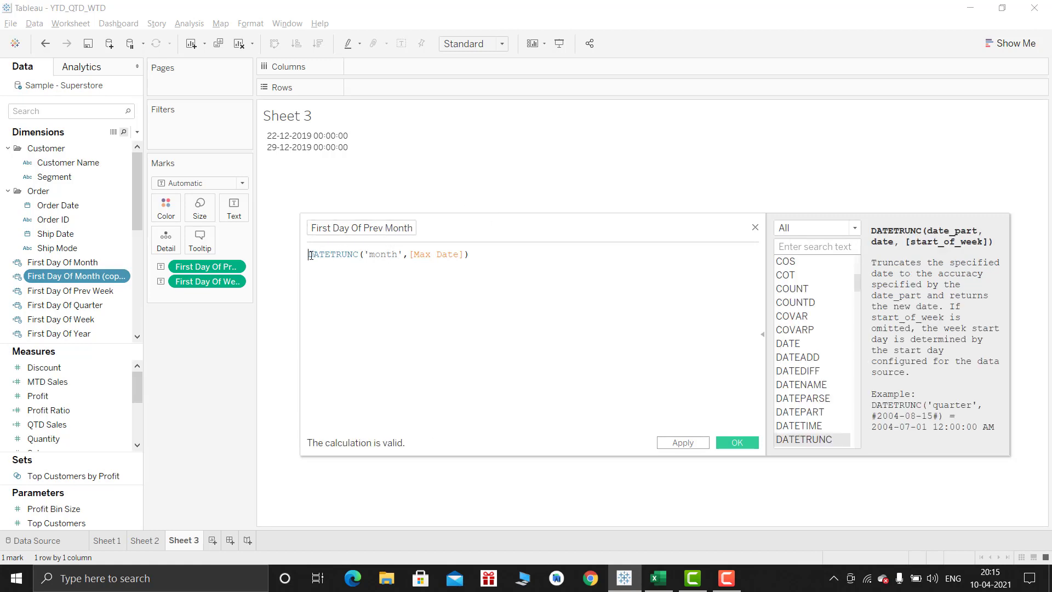
key(Return)
text(Datea)
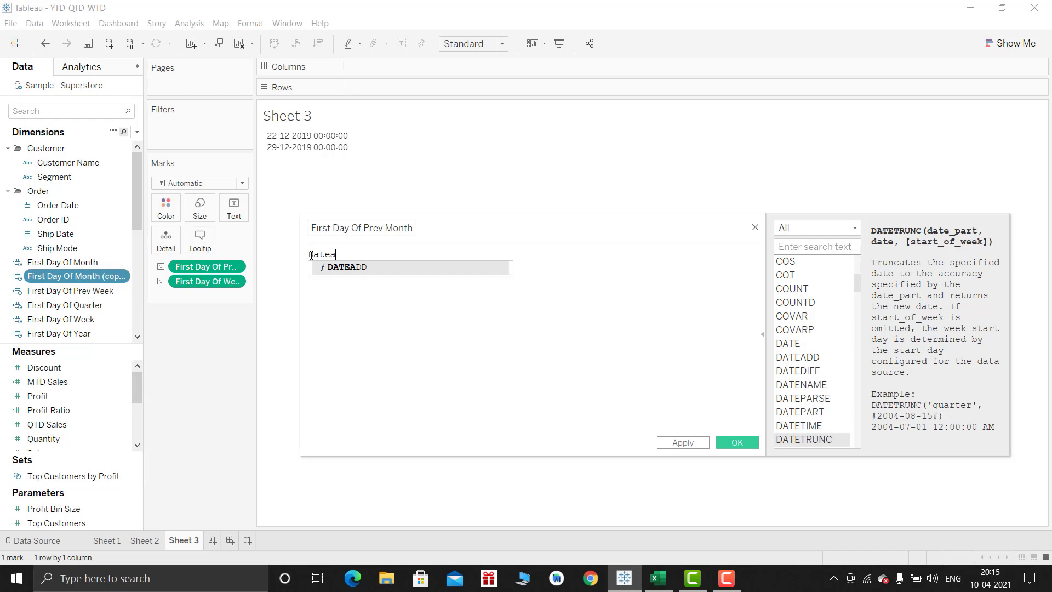
key(Return)
text('month)
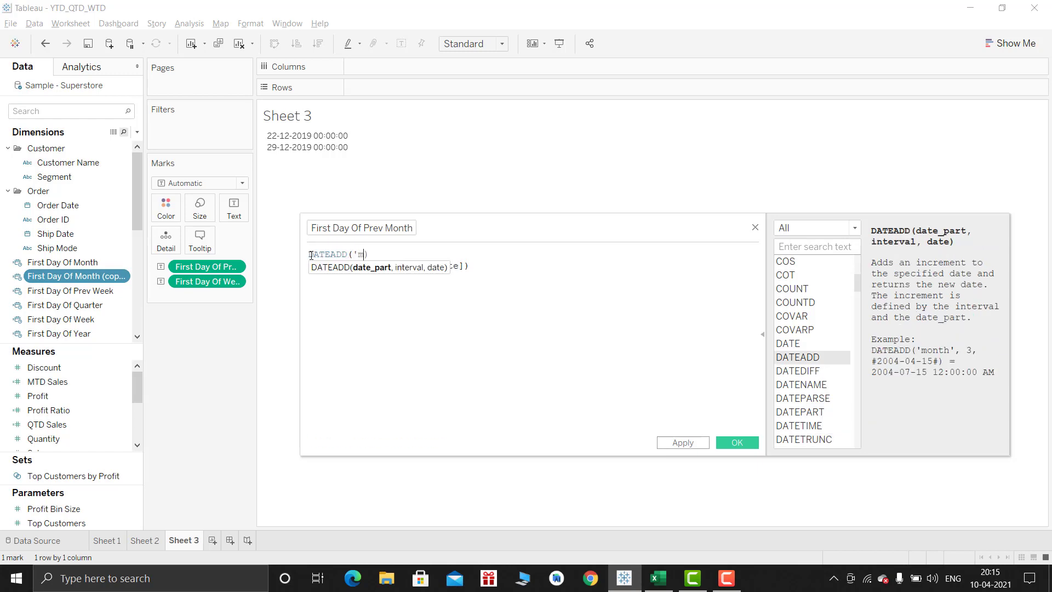
text(',=1,)
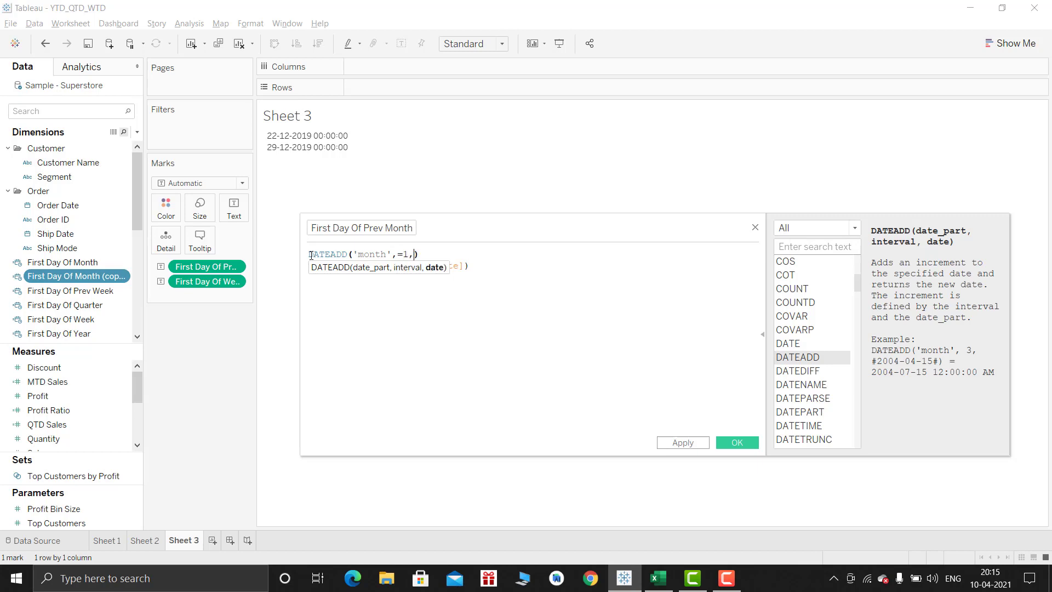
key(BackSpace)
key(BackSpace)
text(-)
key(BackSpace)
key(BackSpace)
text(-1,)
key(Delete)
click(510, 272)
key(Return)
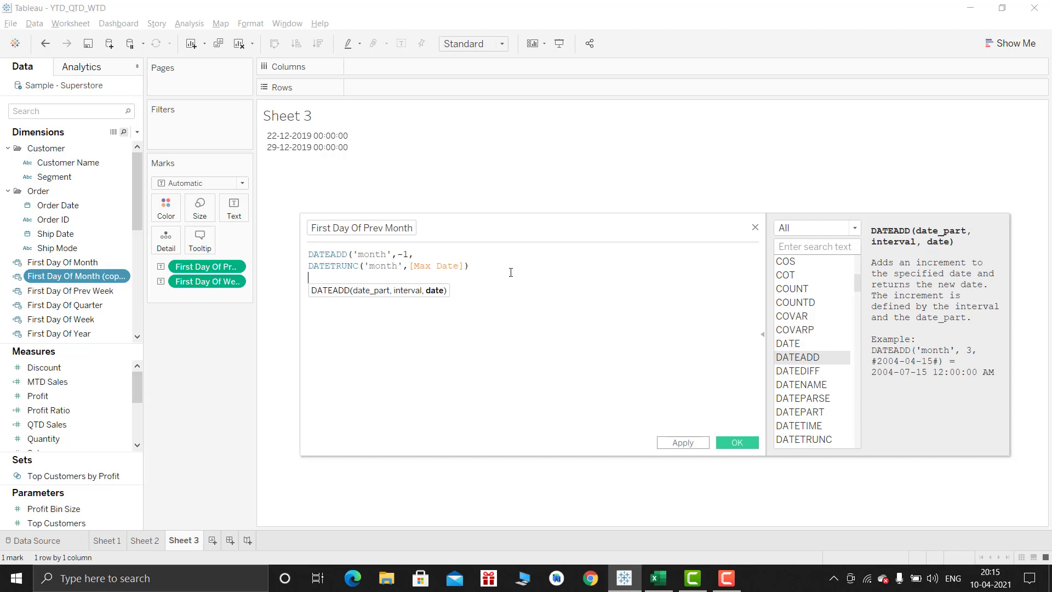
text())
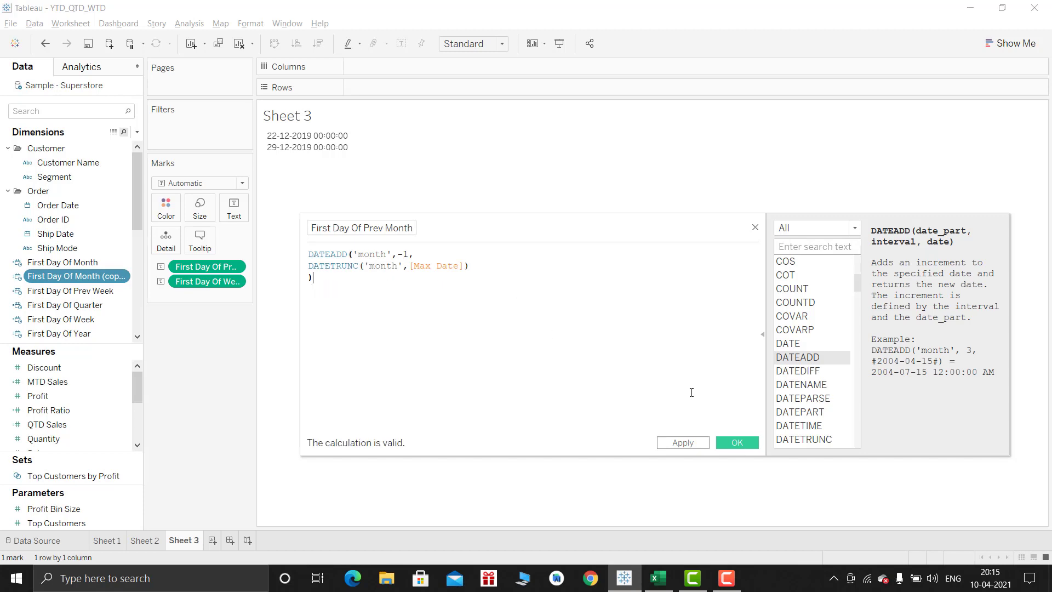
click(736, 443)
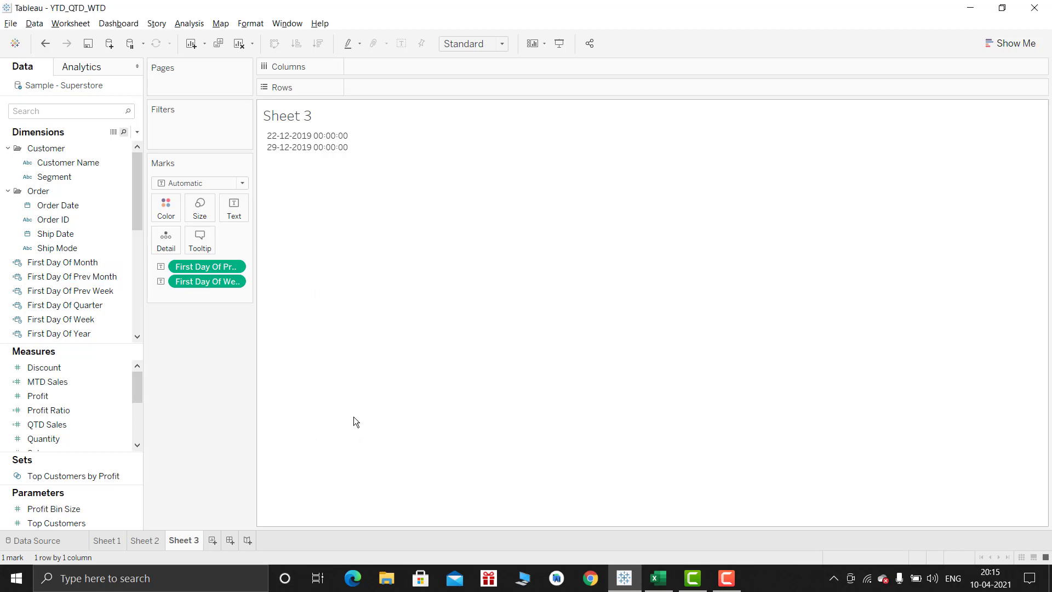
Step: Add First Day Of Prev Month to Sheet 3 as a text mark set to exact date
drag(67, 278, 237, 211)
right_click(203, 297)
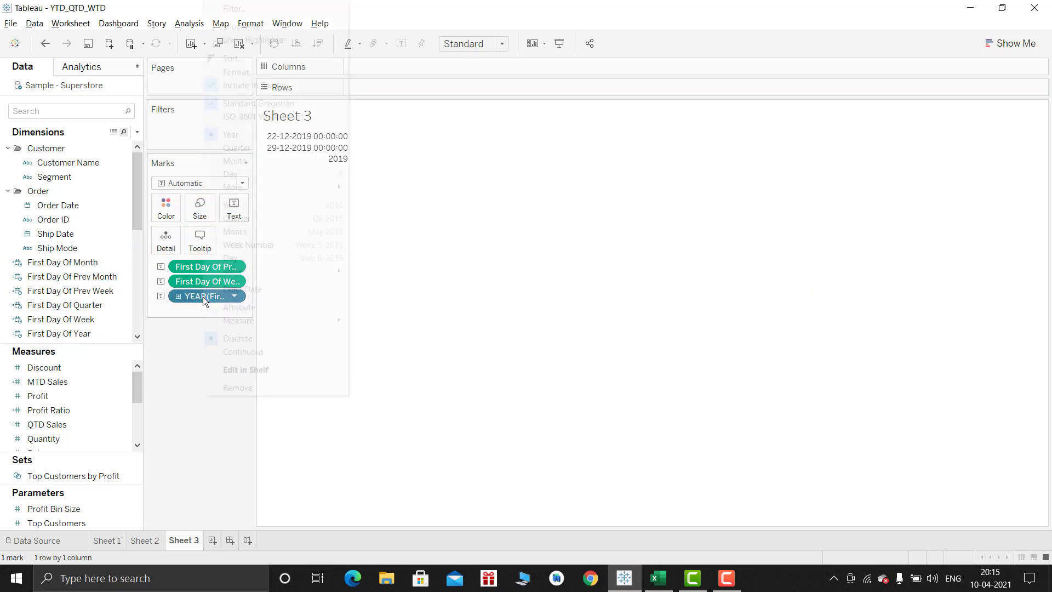
click(260, 289)
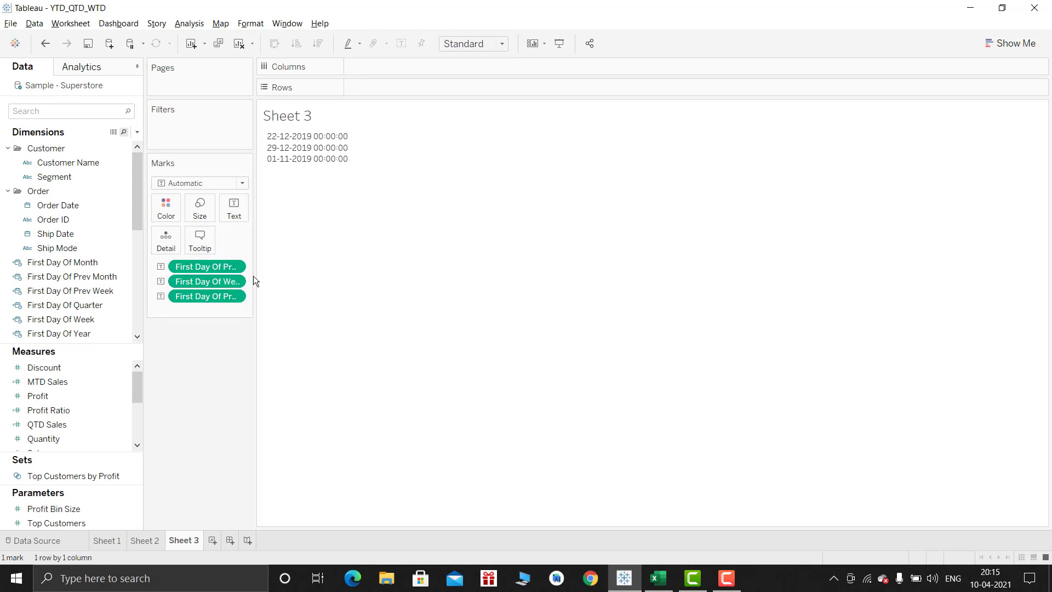
Step: Widen the side pane so the pill names on the Marks card fit, and filter the field list by "first"
drag(255, 268, 294, 269)
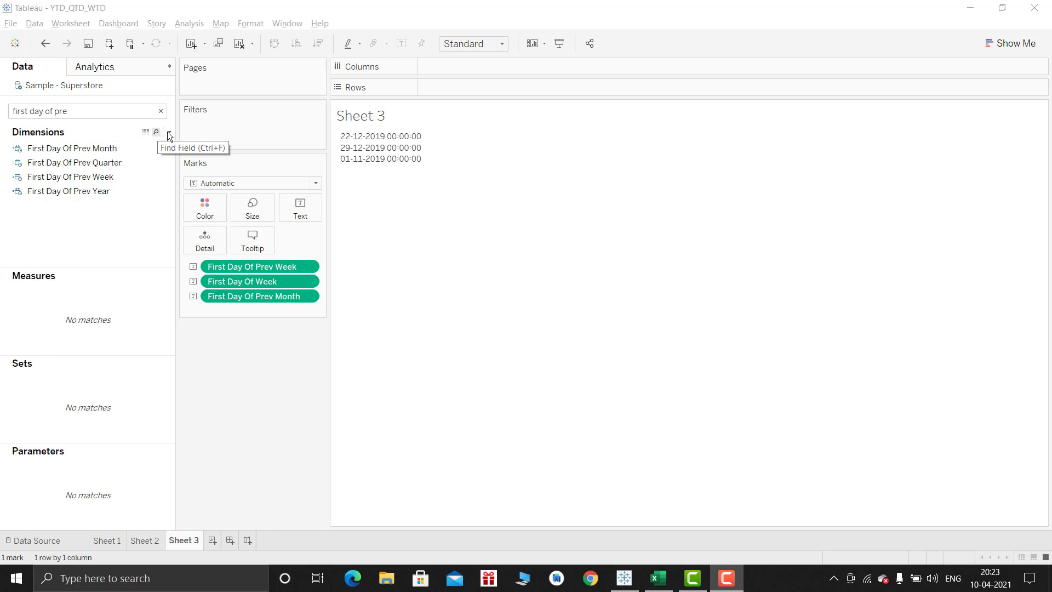
click(161, 112)
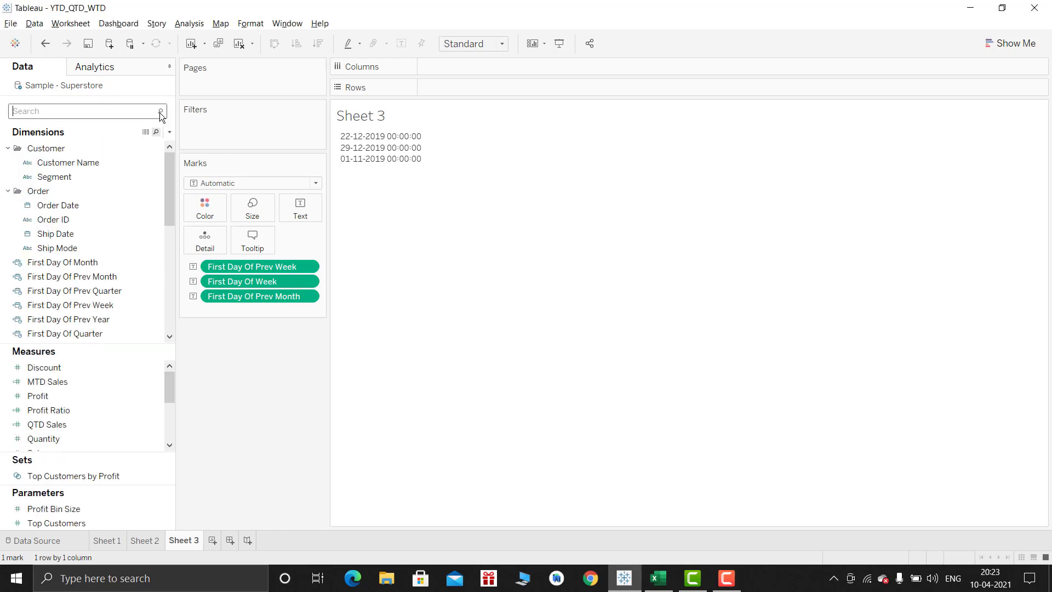
text(fi)
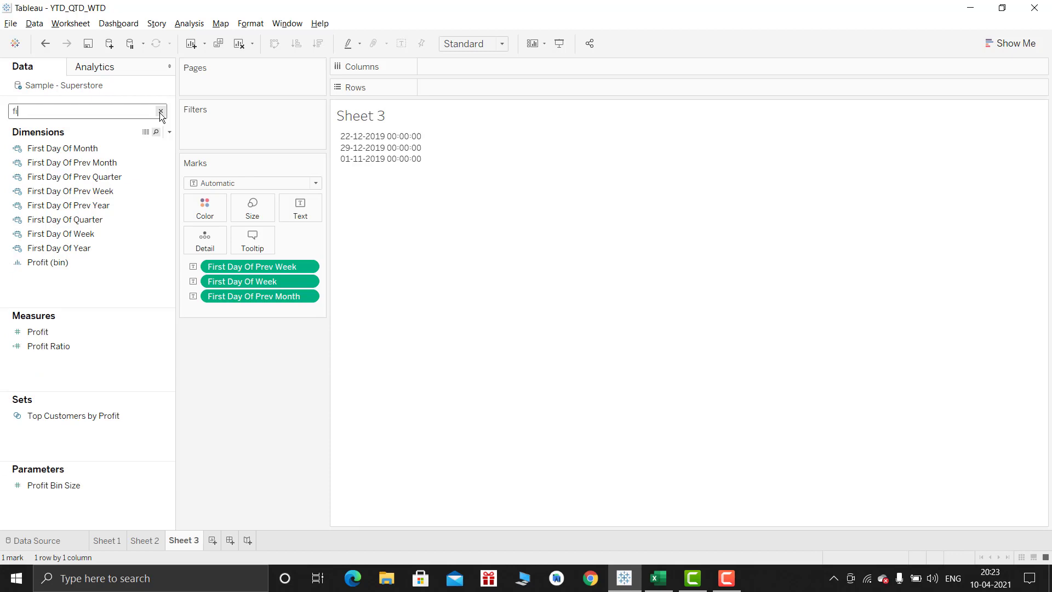
text(rst)
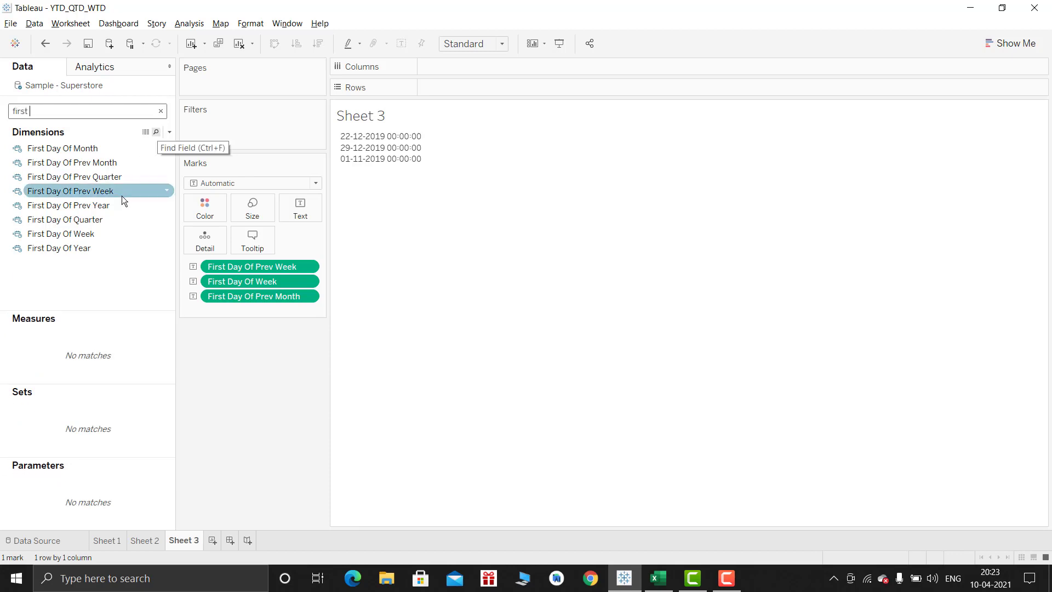
Step: Duplicate the First Day Of Week calculated field and rename the copy as Last Day Of Prev week
right_click(97, 233)
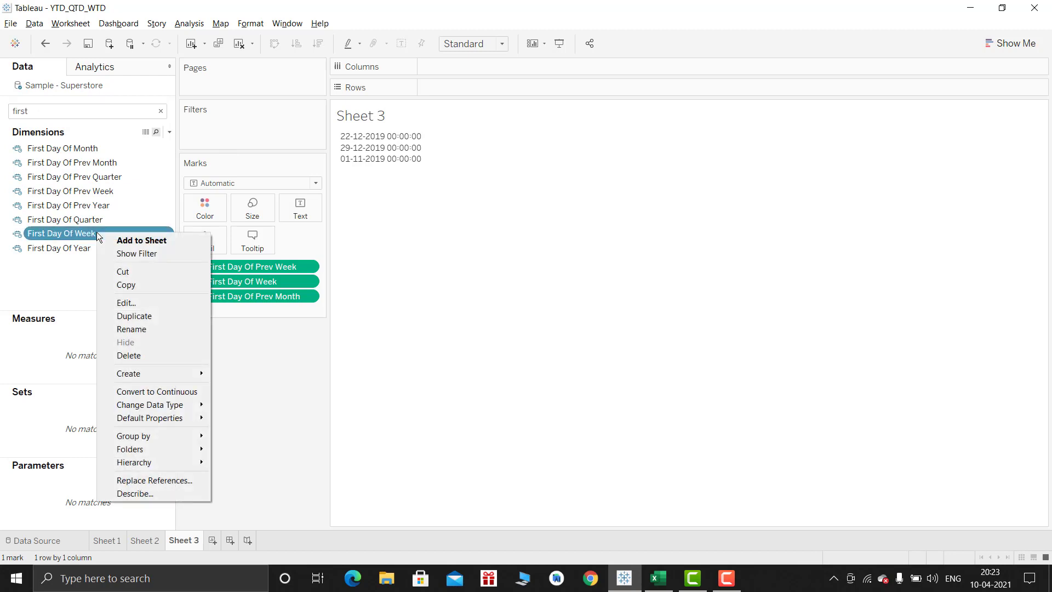
click(168, 315)
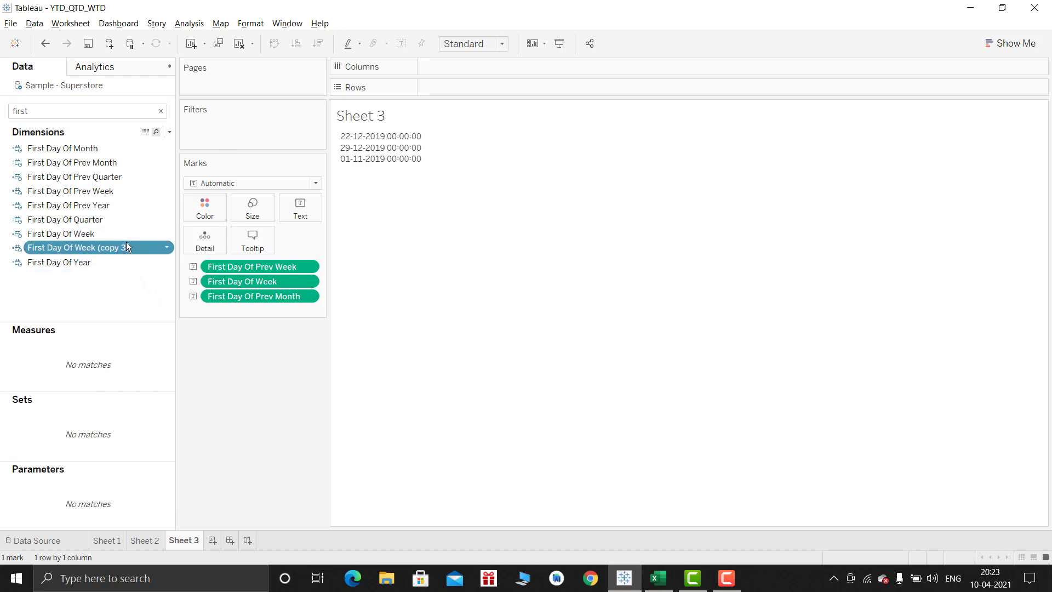
right_click(126, 244)
click(199, 313)
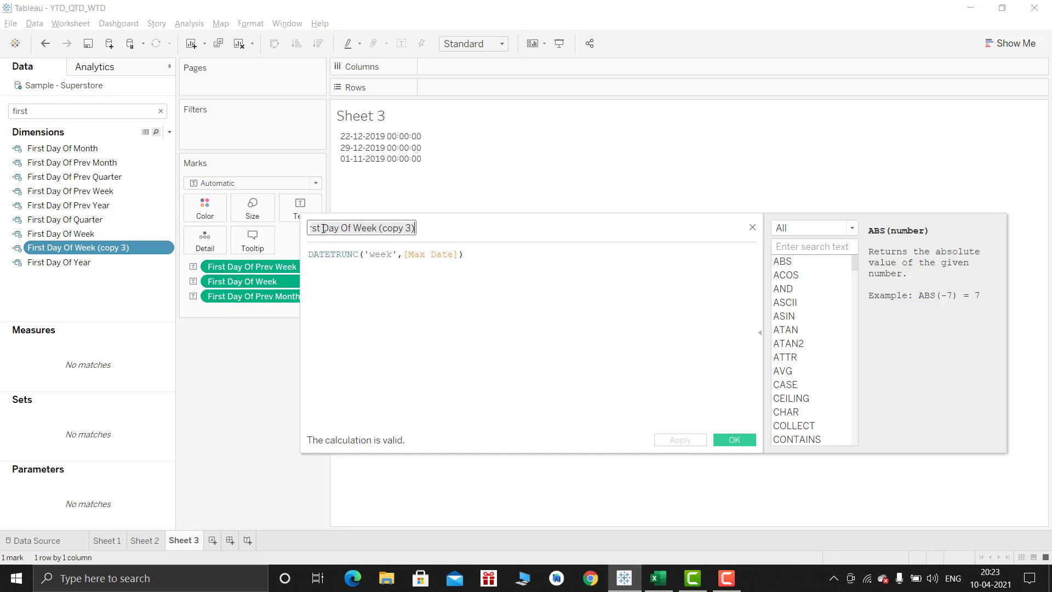
text(Last Day)
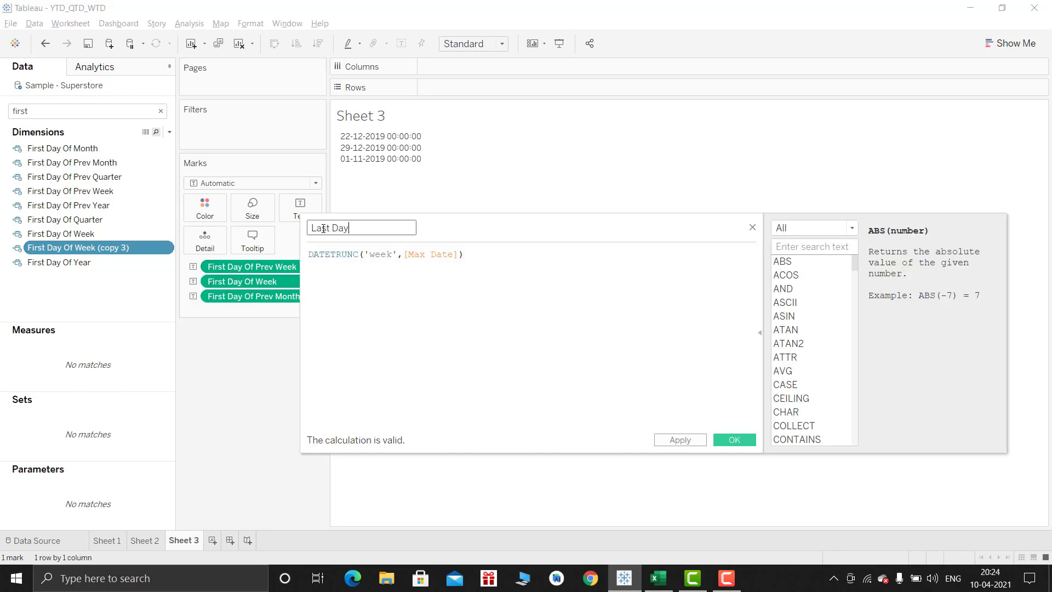
text( Of Prev week)
Step: Change the Last Day Of Prev week formula to DATETRUNC('week',[Max Date])-1 and save it
click(477, 260)
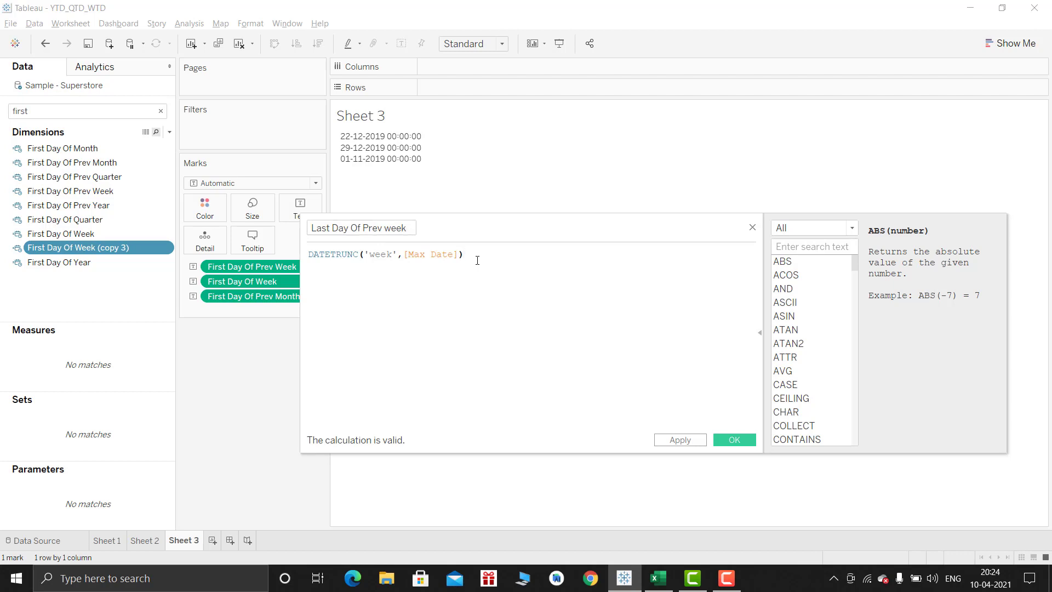
text(-1)
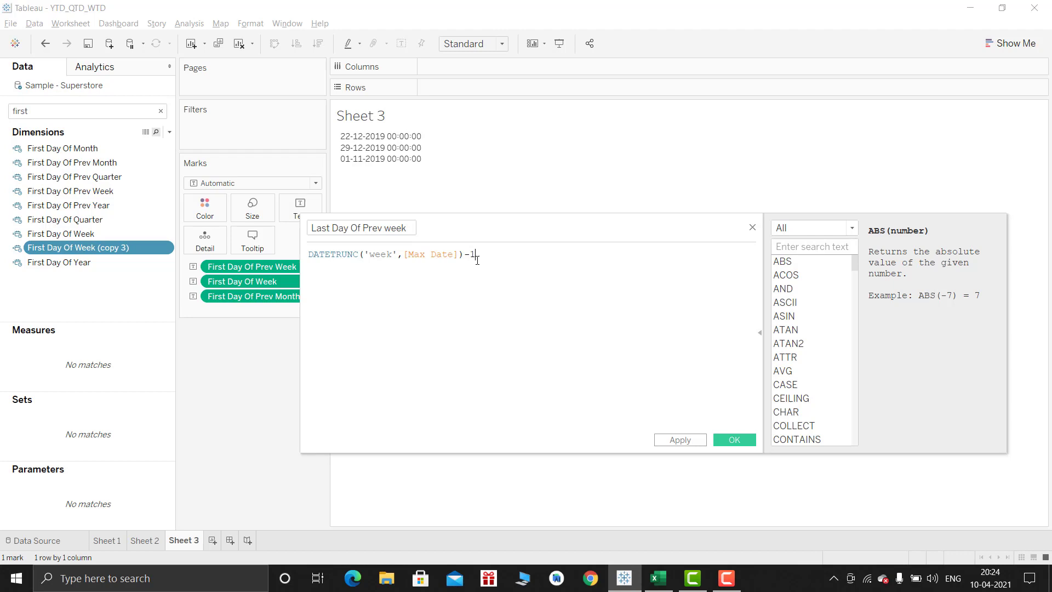
click(749, 443)
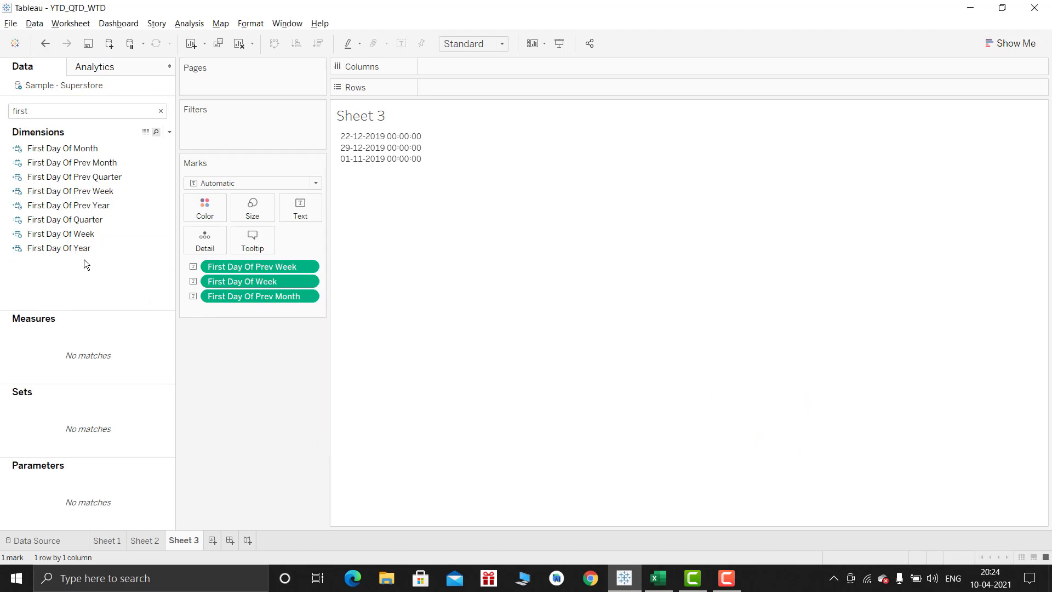
Step: Add Last Day Of Prev week to Sheet 3 as a text mark set to exact date
double_click(77, 116)
text(las)
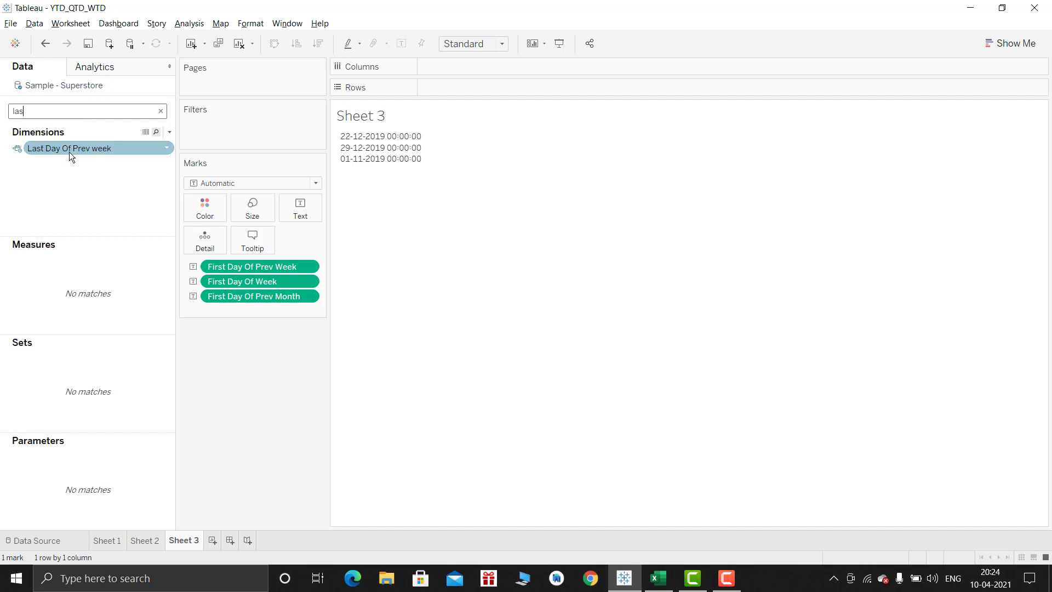
drag(69, 152, 291, 256)
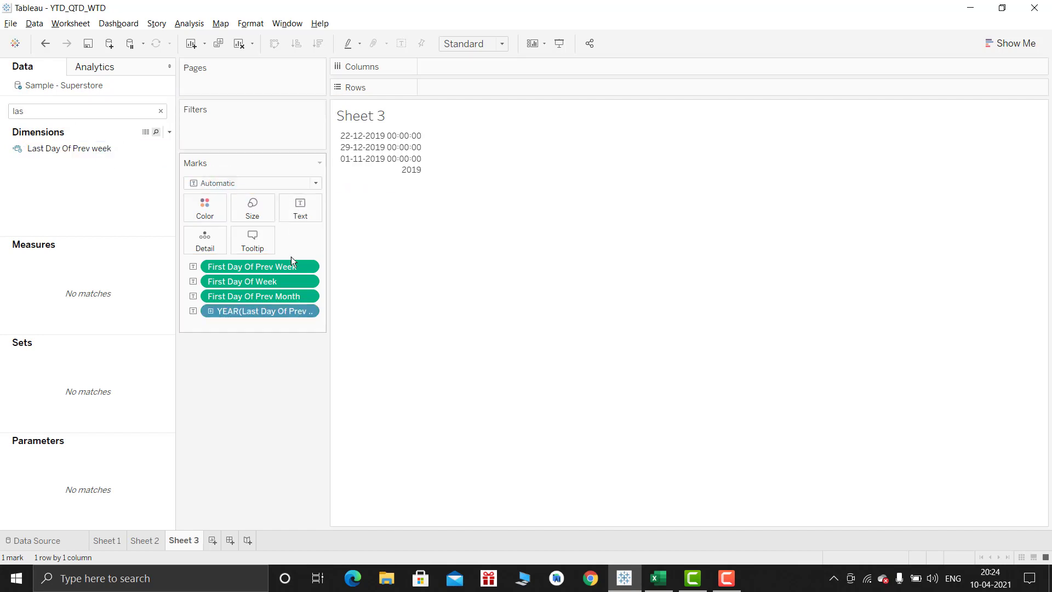
right_click(265, 308)
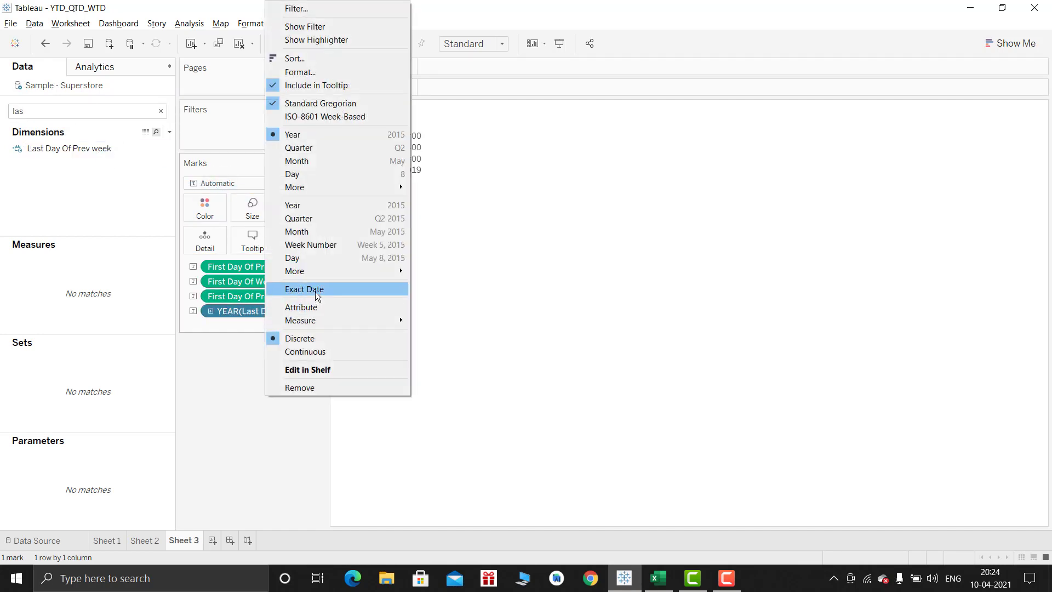
click(314, 290)
mouse_move(348, 147)
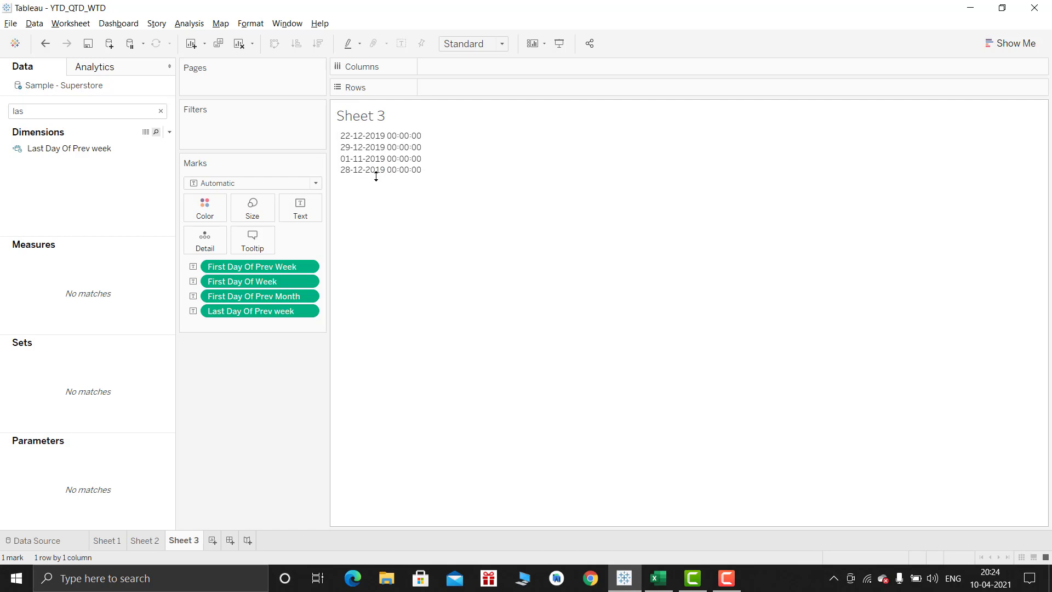
Step: Filter the field list by "fir" and duplicate the First Day Of Month calculated field
click(122, 110)
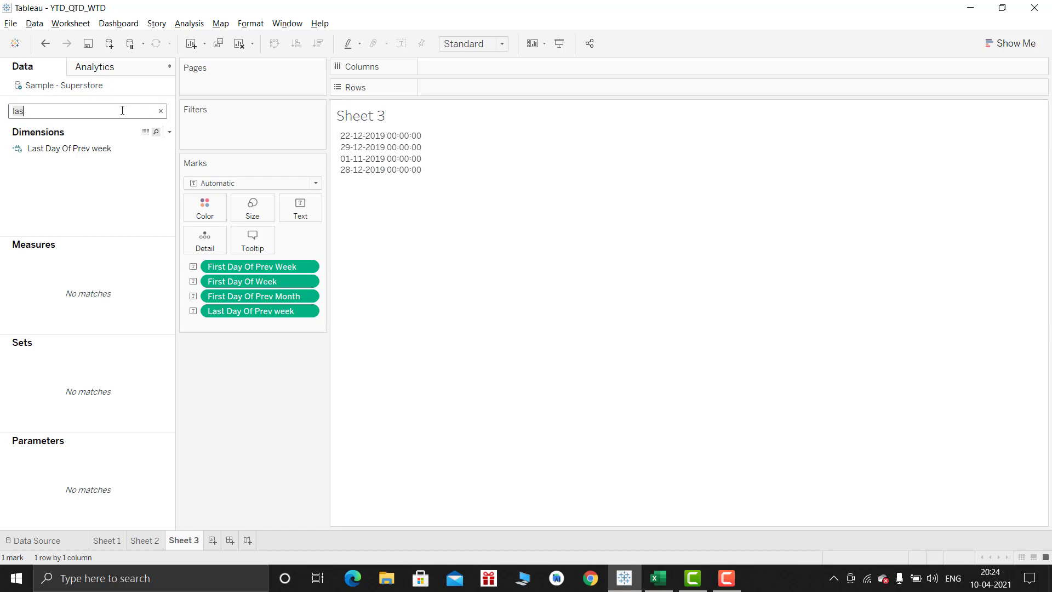
key(BackSpace)
key(BackSpace)
key(BackSpace)
text(fir)
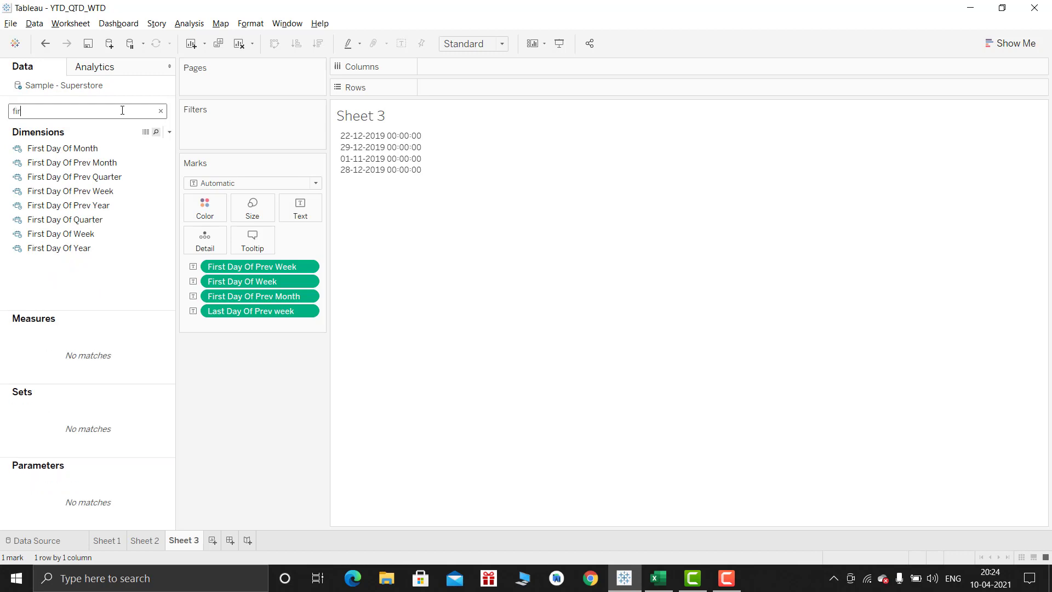
click(101, 151)
right_click(101, 151)
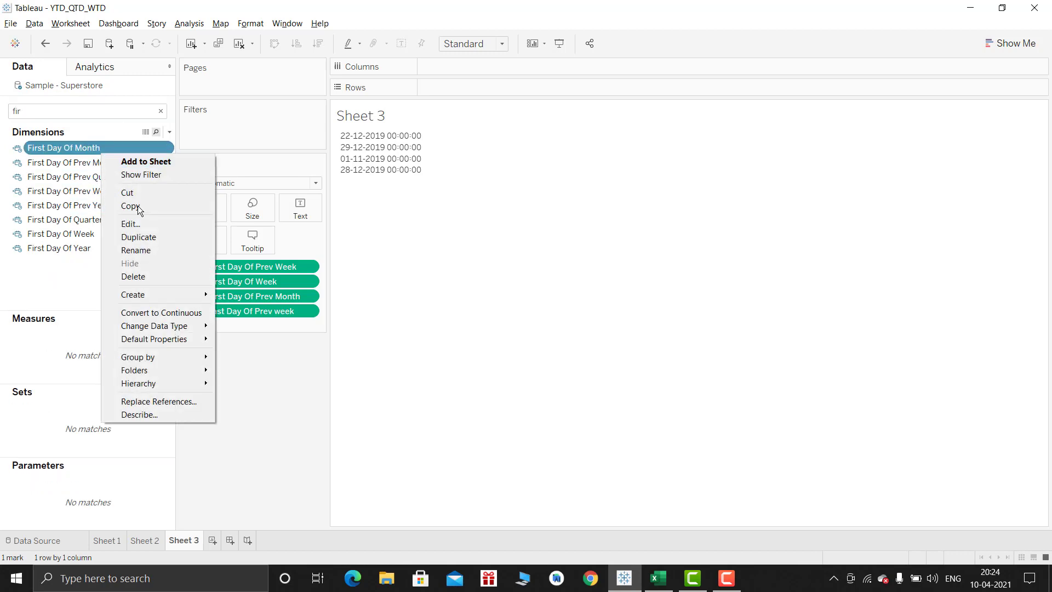
click(136, 237)
Step: Rename the First Day Of Month copy as Last Day Of Prev Month, set its formula to DATETRUNC('month',[Max Date])-1, and save it
right_click(113, 160)
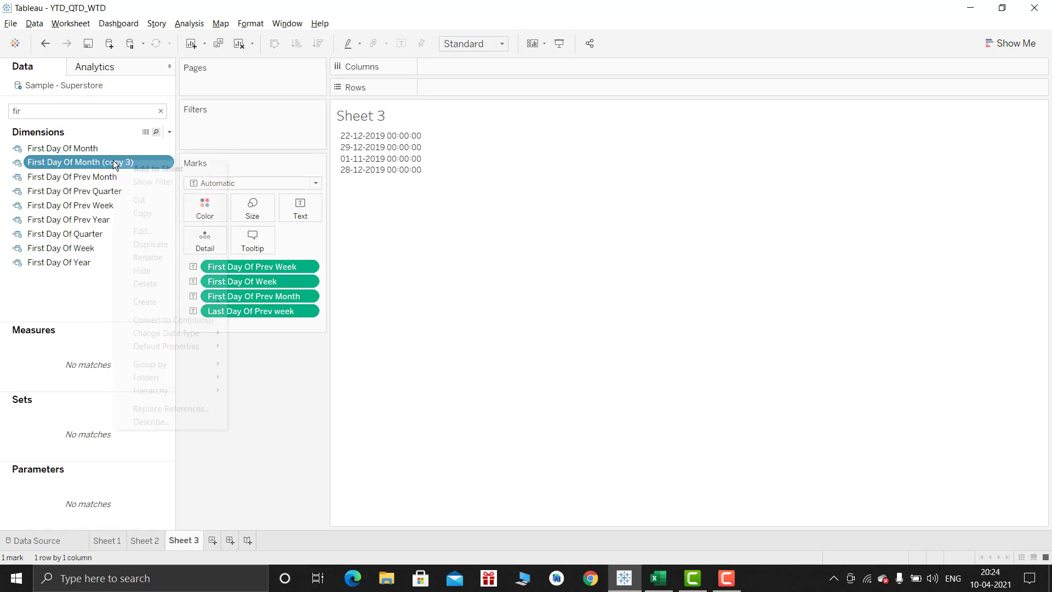
click(183, 235)
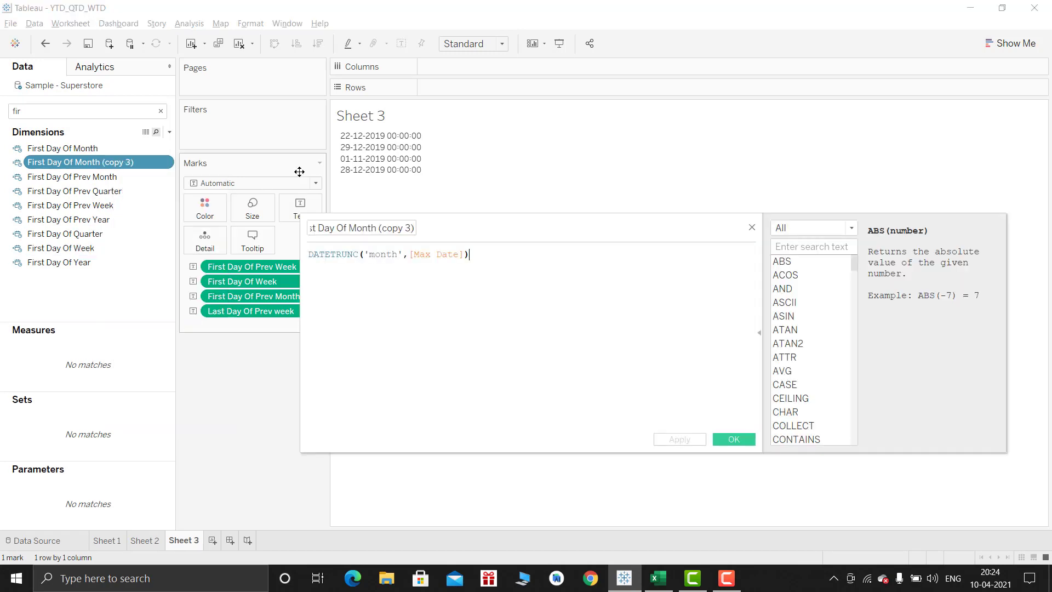
click(349, 224)
text(L)
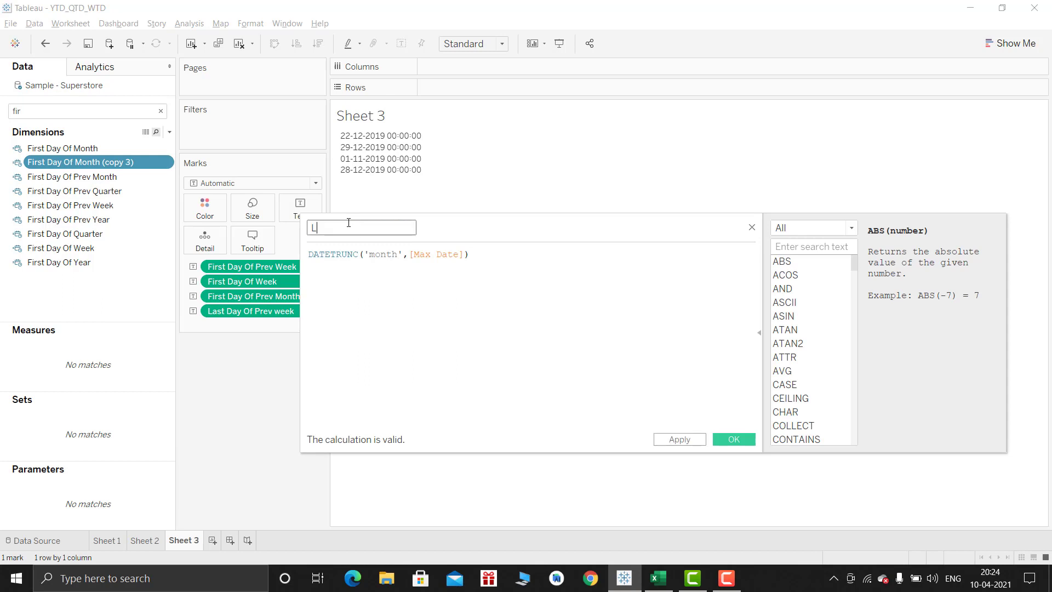
text(ast Day Of Prev Month)
click(512, 256)
text(-1)
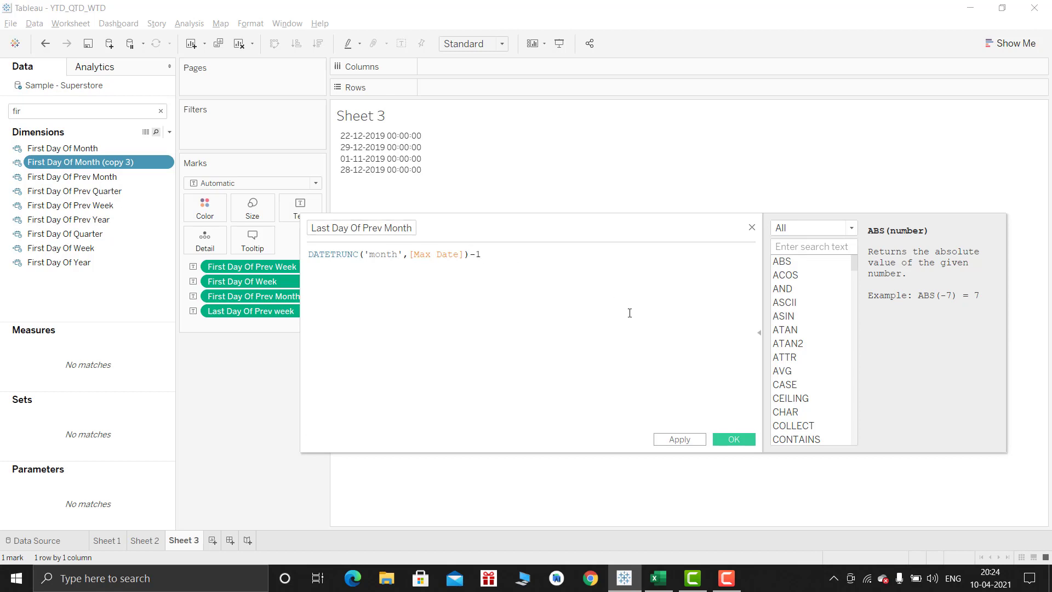
click(726, 438)
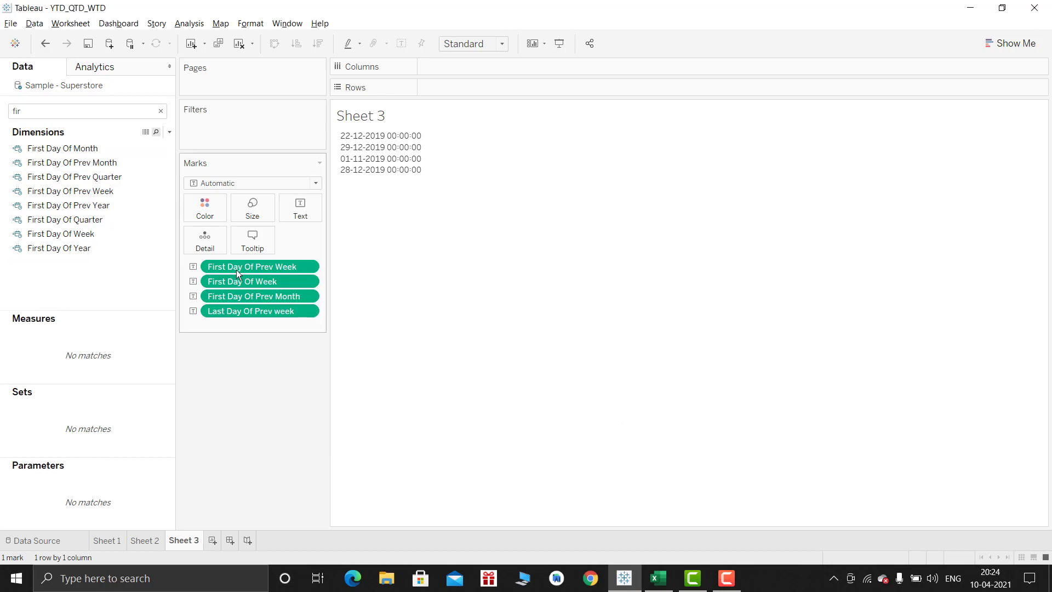
Step: Add Last Day Of Prev Month to Sheet 3 as a text mark set to exact date
double_click(91, 112)
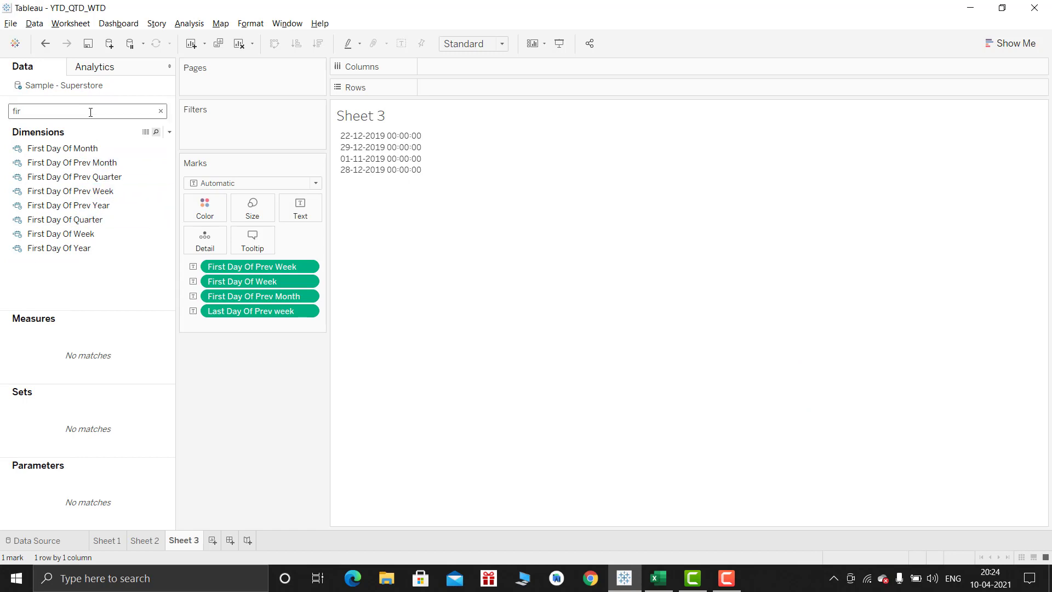
key(BackSpace)
text(last)
drag(74, 149, 292, 206)
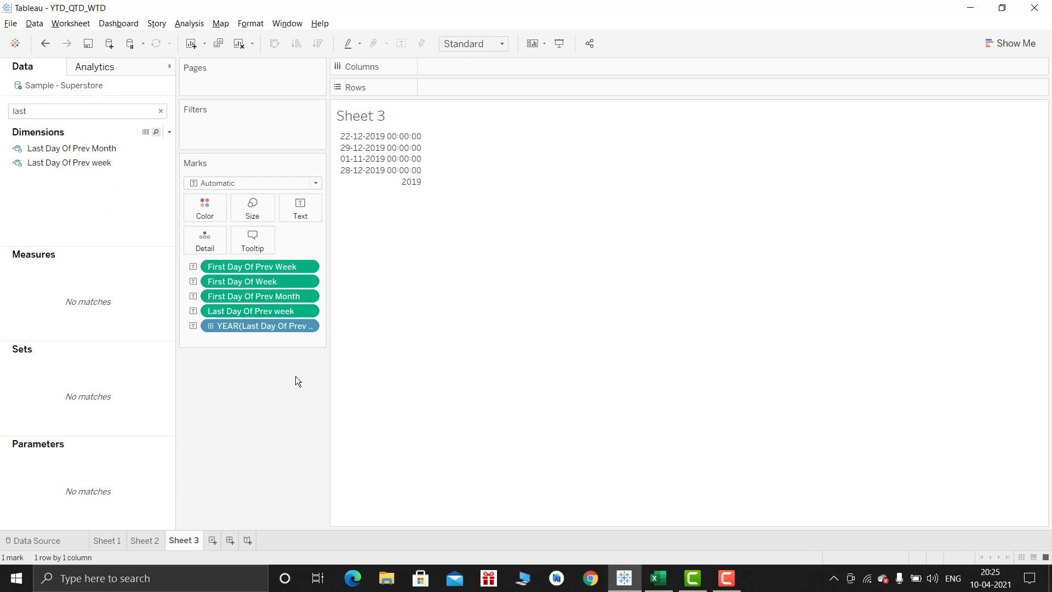
right_click(275, 328)
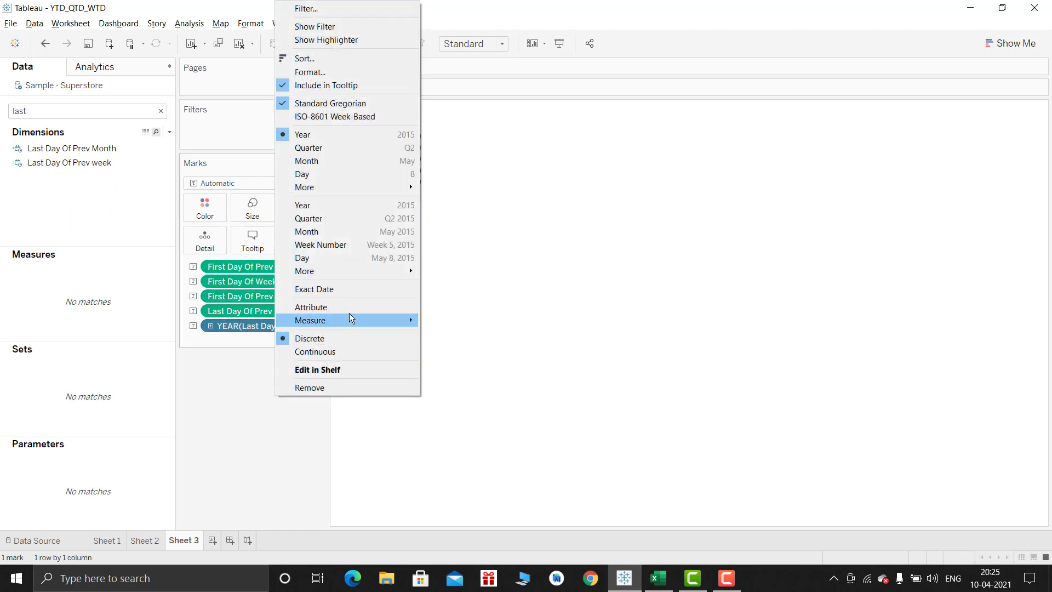
click(347, 289)
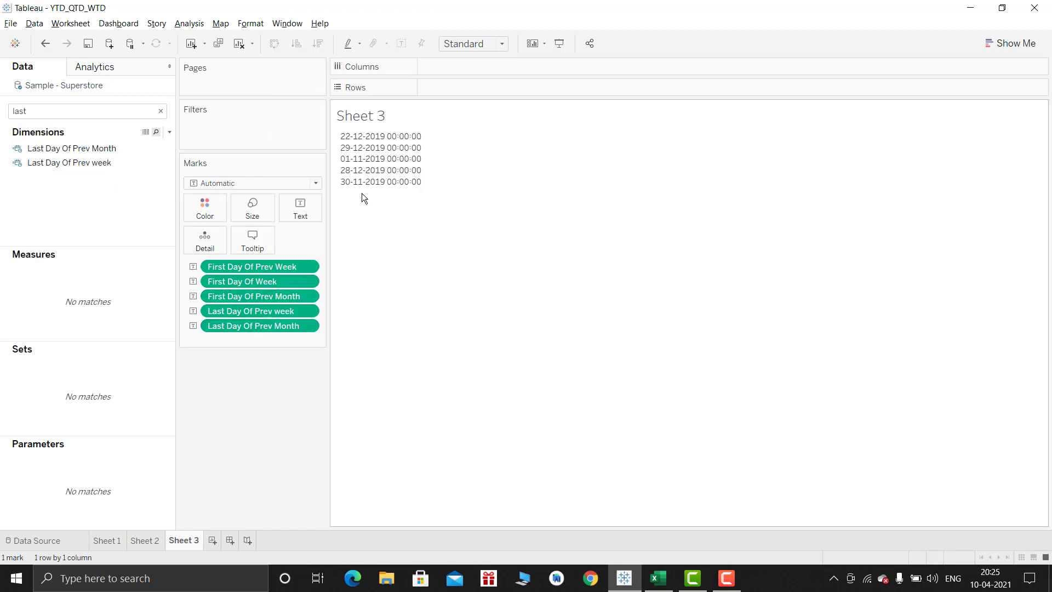
mouse_move(360, 175)
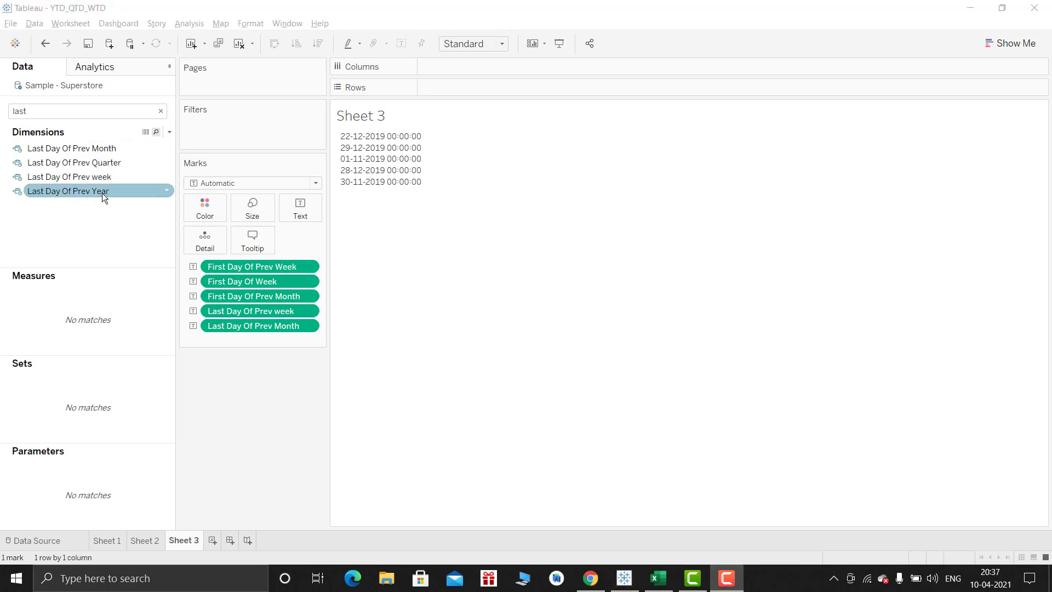
Step: Duplicate the WTD Logic calculated field and rename the copy as PWTD Logic
click(160, 111)
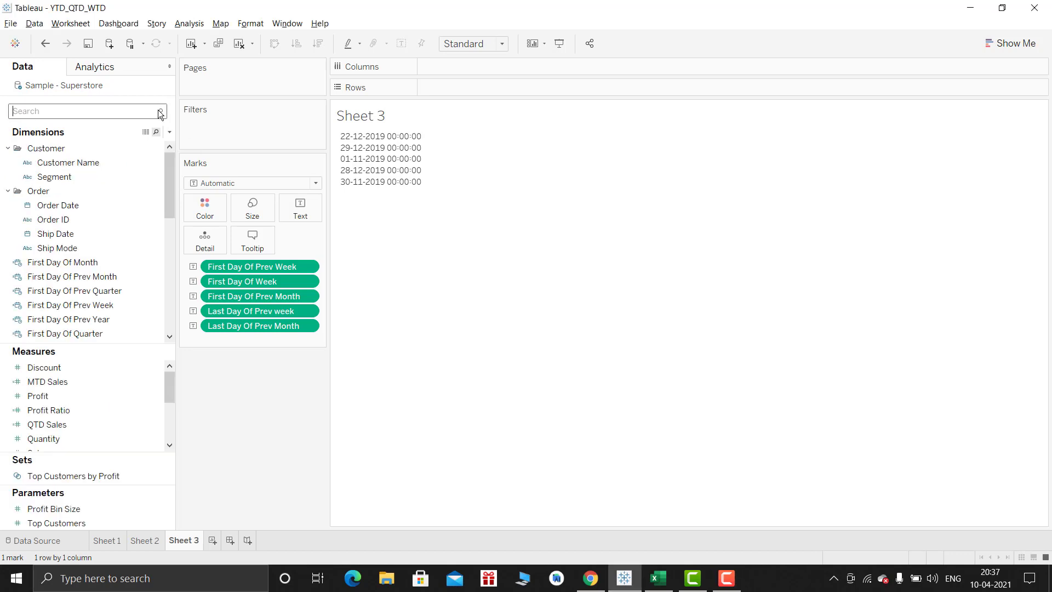
text(w)
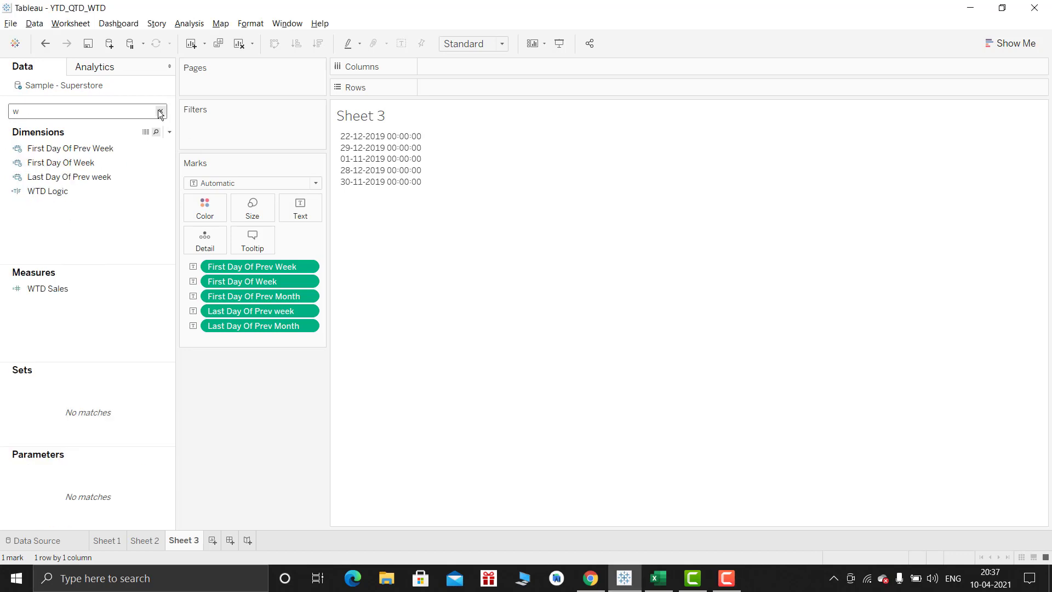
right_click(102, 195)
click(139, 279)
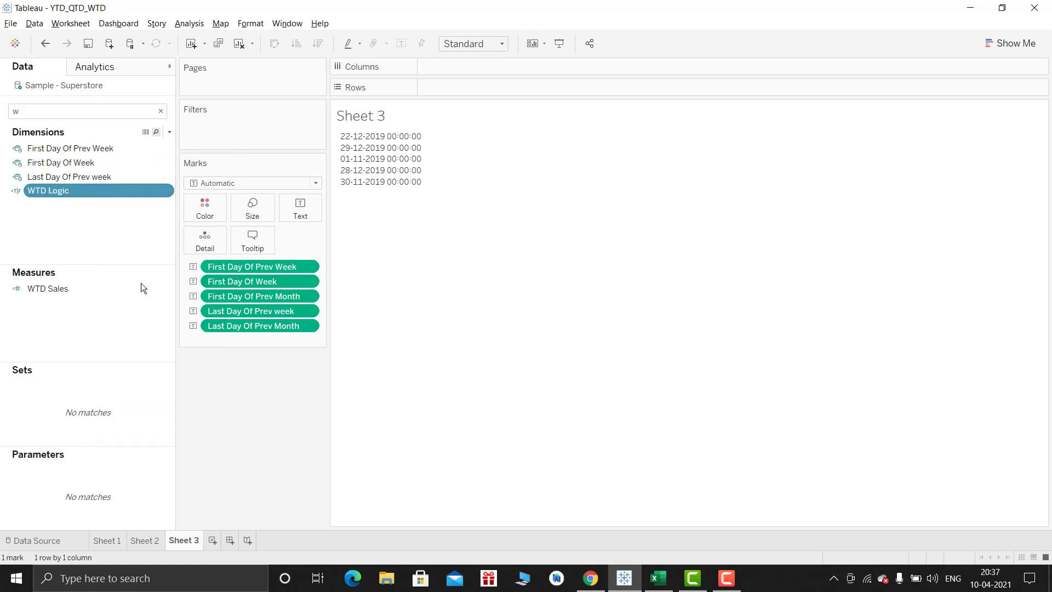
right_click(91, 205)
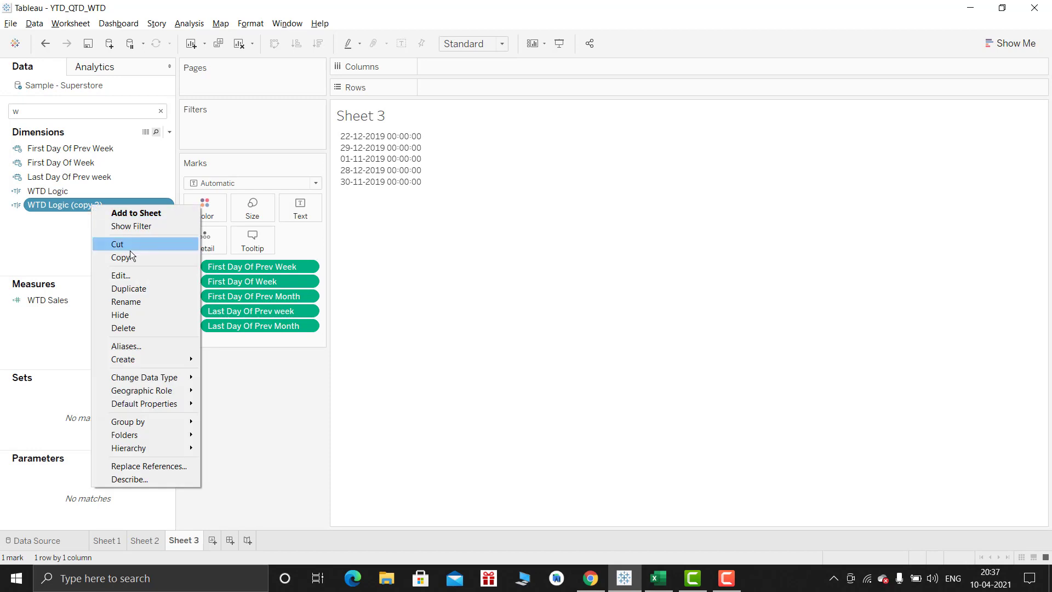
click(124, 272)
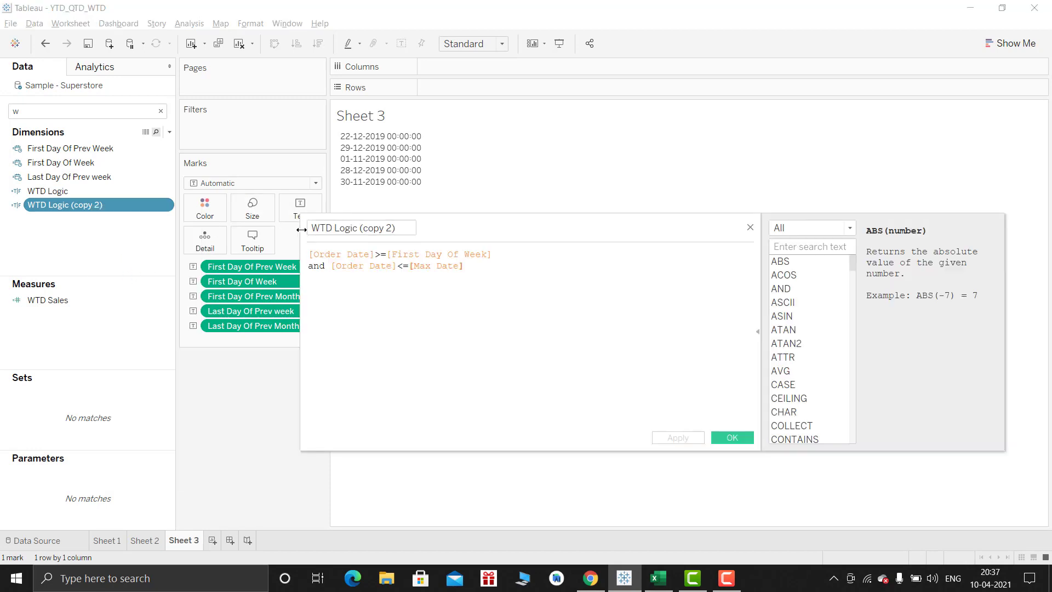
click(312, 228)
text(P)
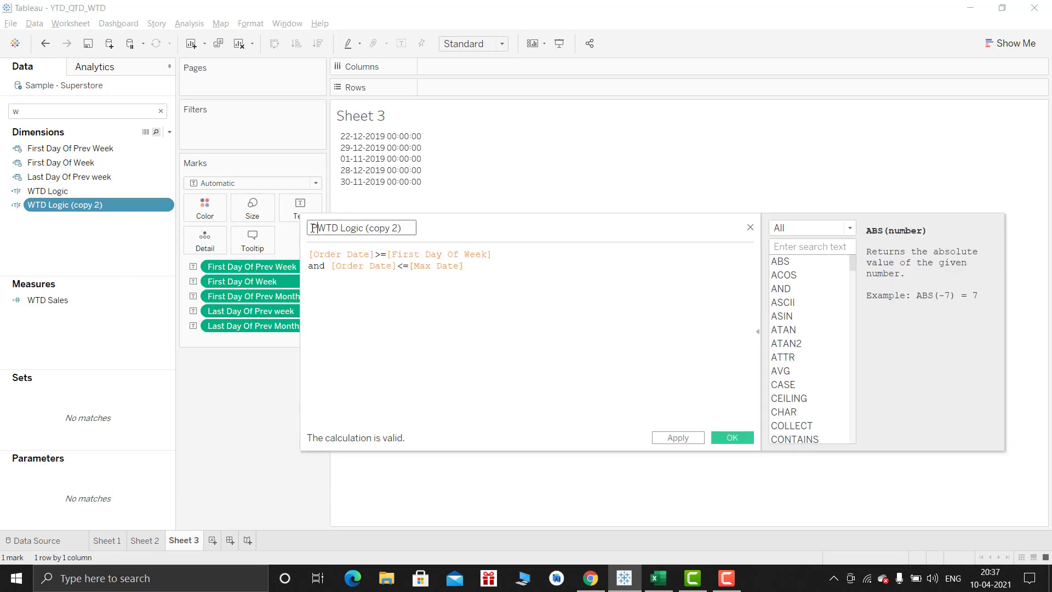
drag(366, 228, 442, 228)
key(BackSpace)
Step: In the PWTD Logic formula, replace the lower bound of Order Date with [First Day Of Prev Week]
click(453, 255)
text(p )
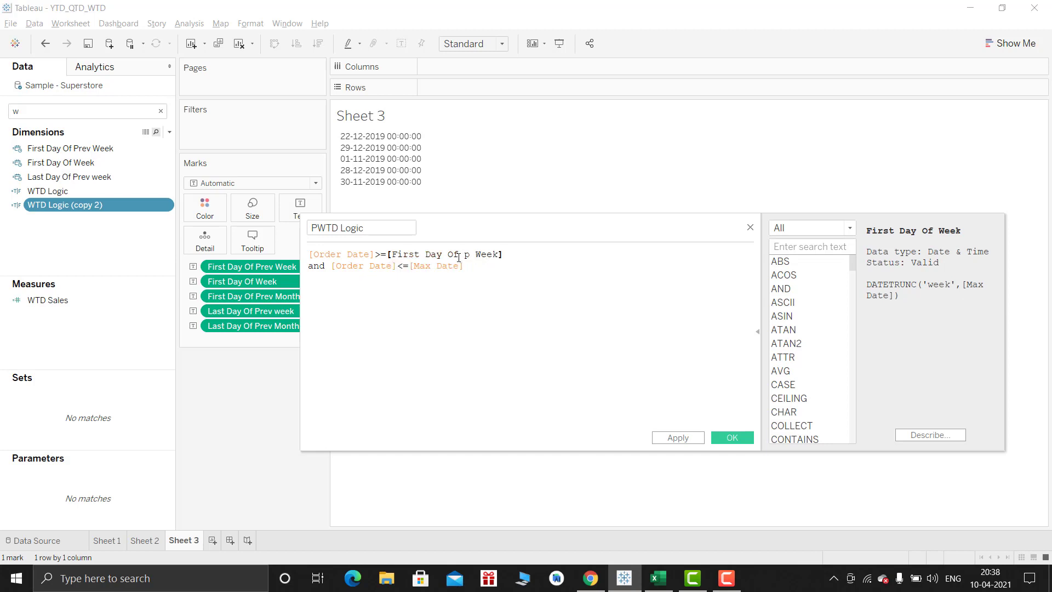
text(re)
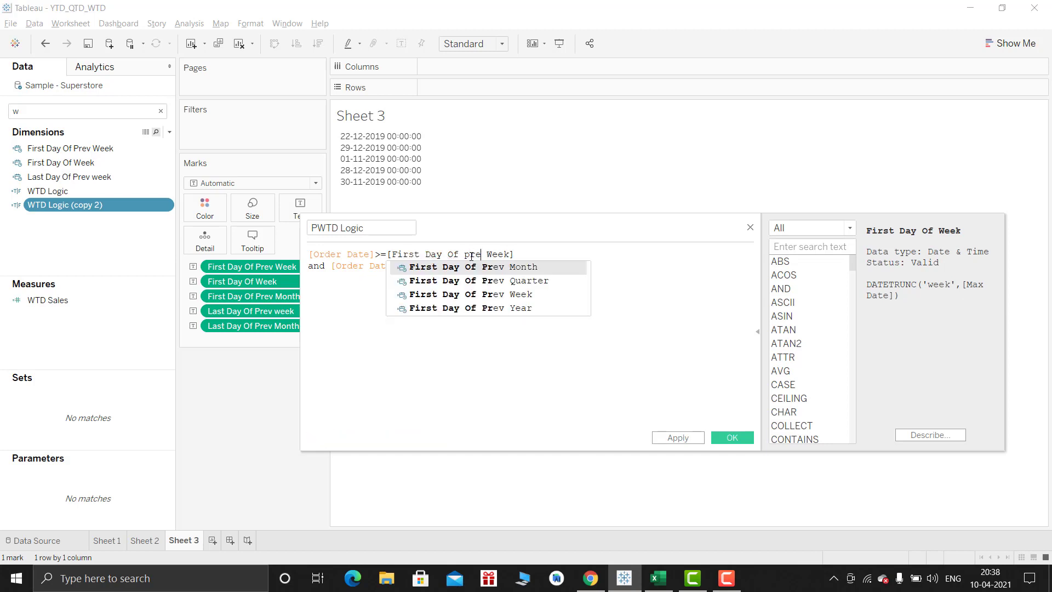
key(Down)
key(Down)
key(Return)
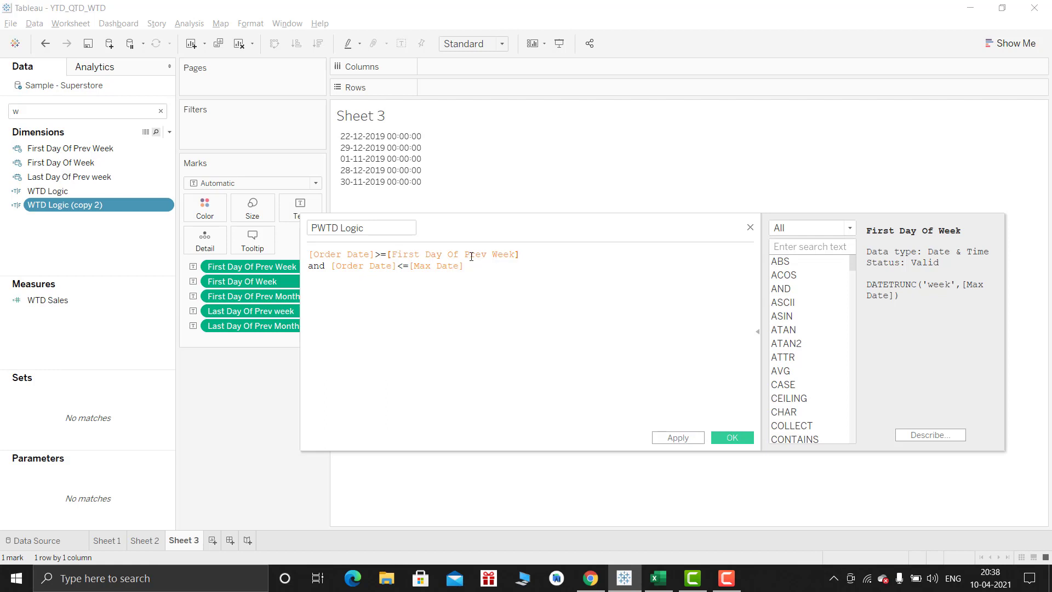
Step: Replace [Max Date] in the PWTD Logic formula with [Last Day Of Prev week] and save the calculation
double_click(448, 265)
text(las)
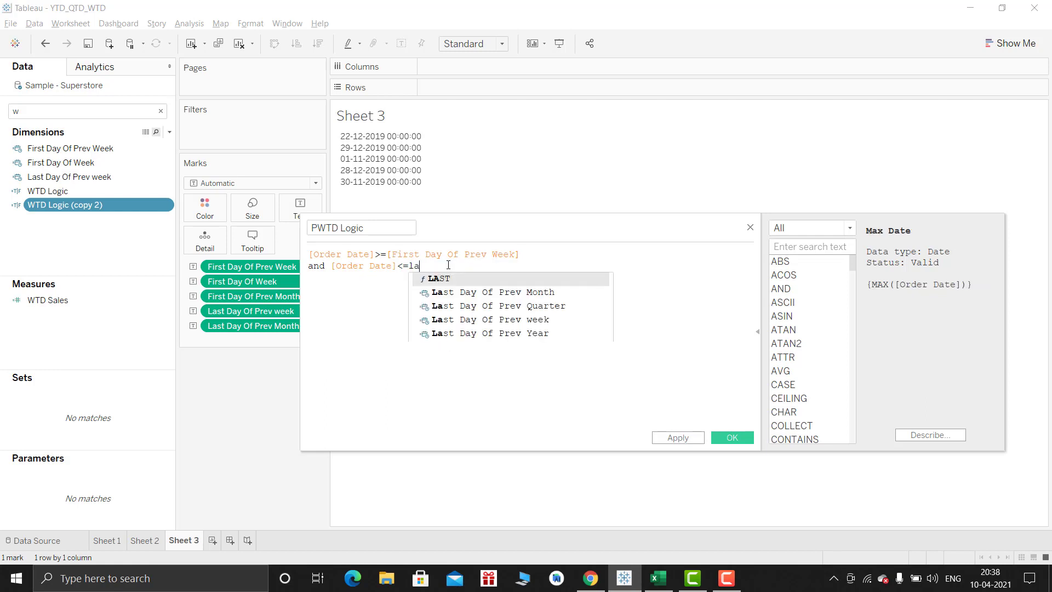
key(Down)
key(Down)
key(Down)
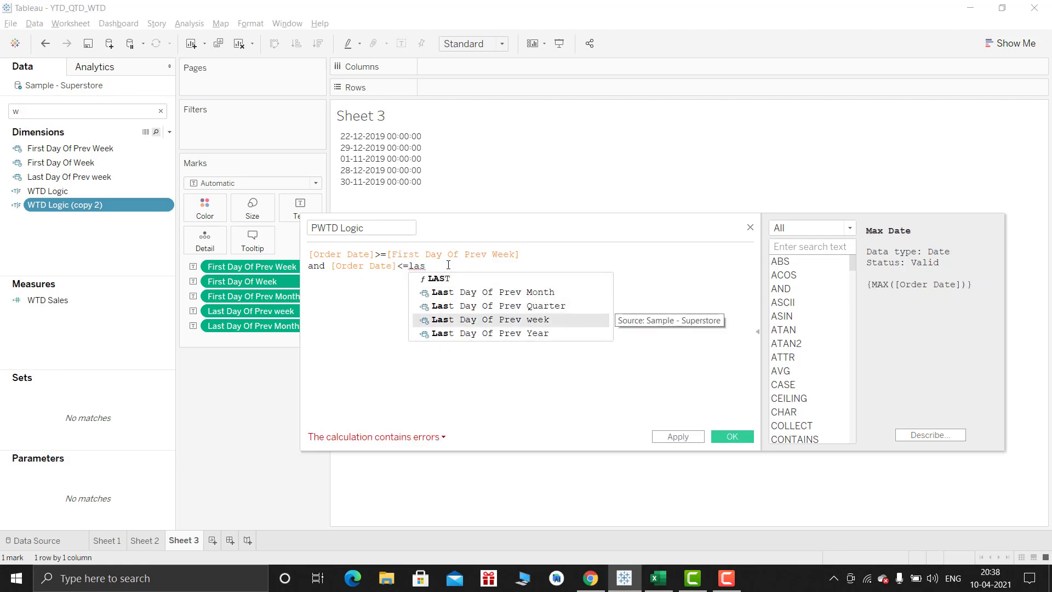
key(Return)
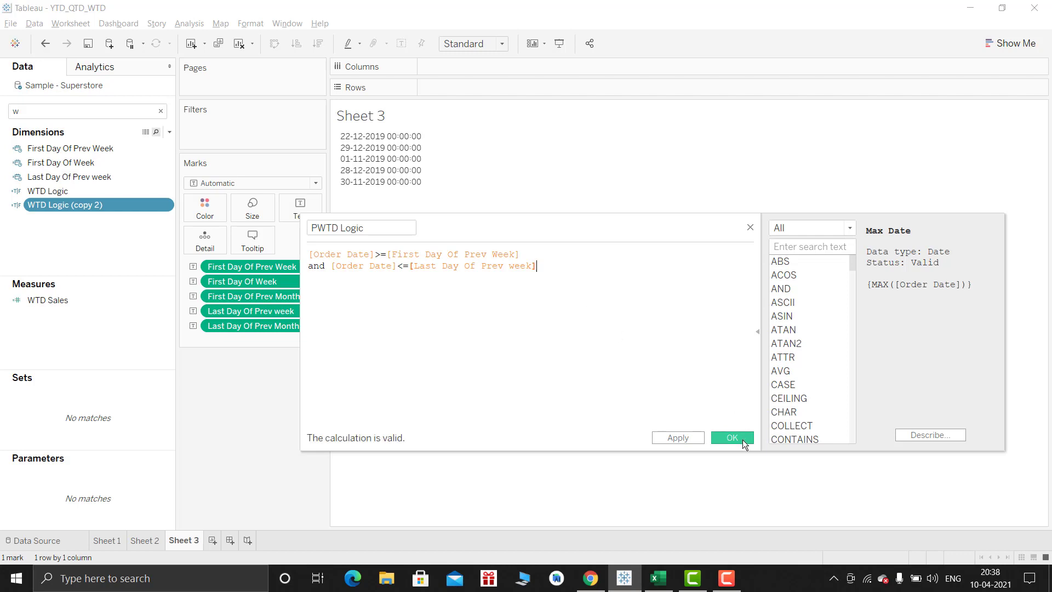
click(733, 437)
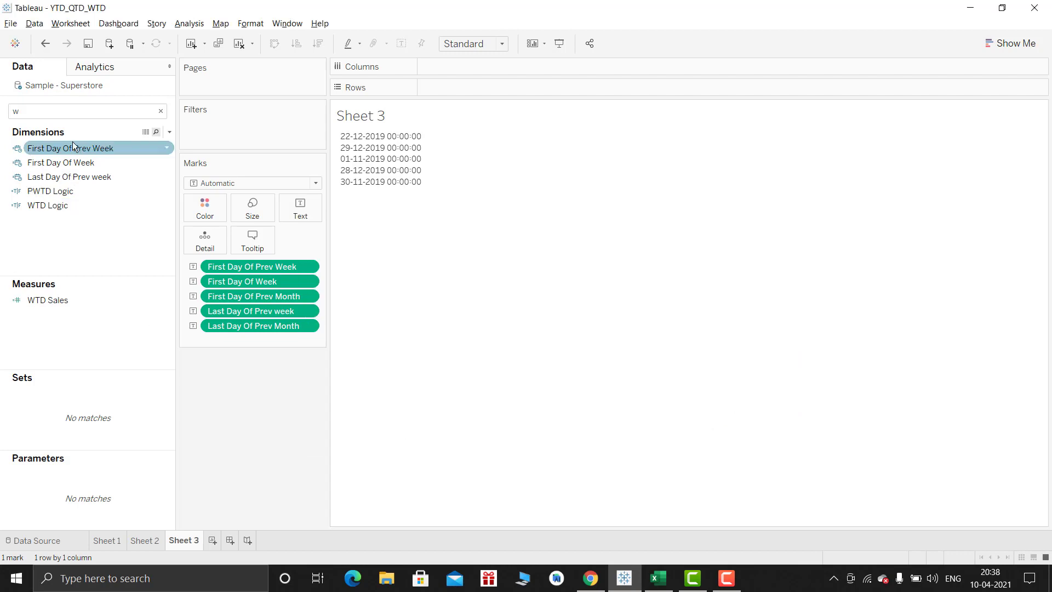
Step: Filter the field list by "logi" and duplicate the MTD Logic calculated field
click(57, 112)
key(BackSpace)
text(m)
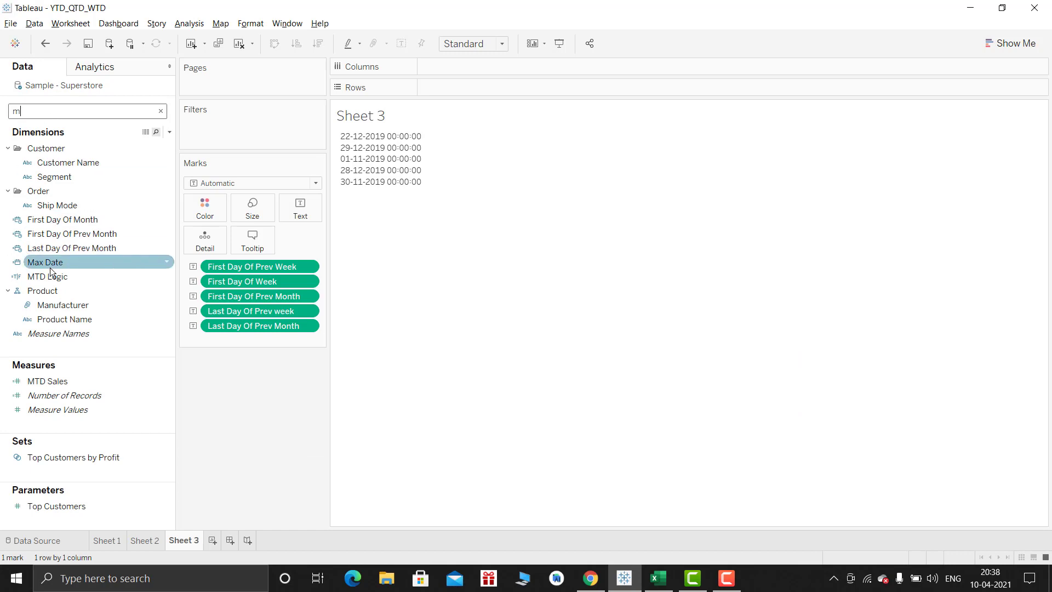
key(BackSpace)
text(logi)
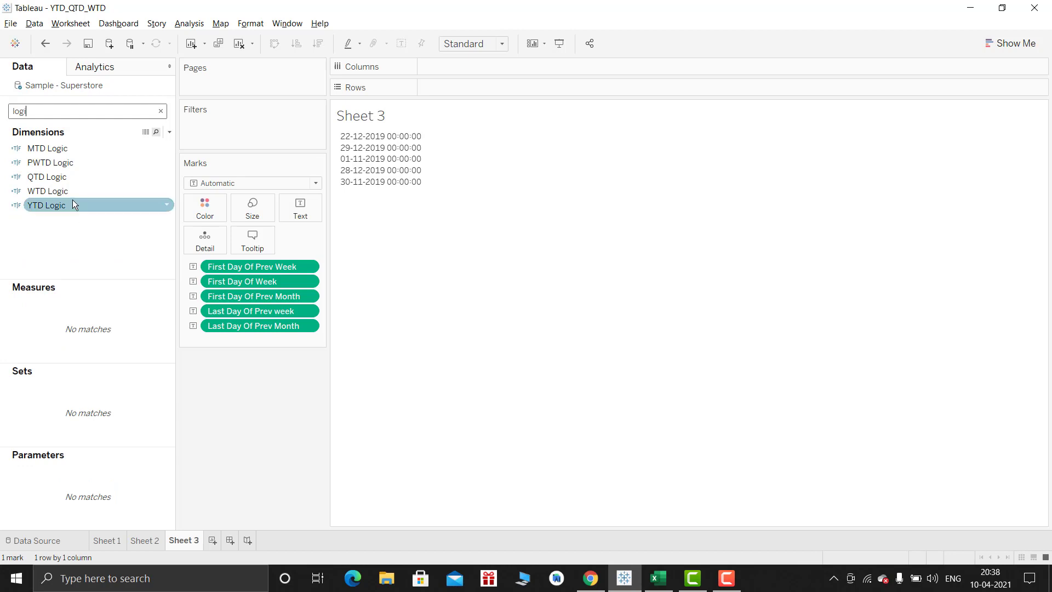
right_click(83, 150)
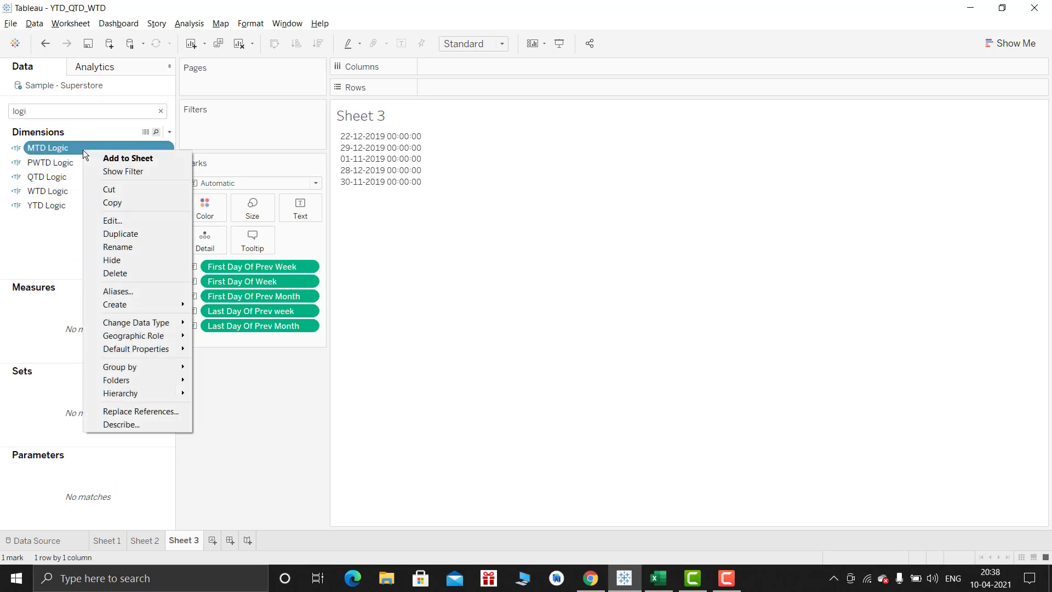
click(122, 234)
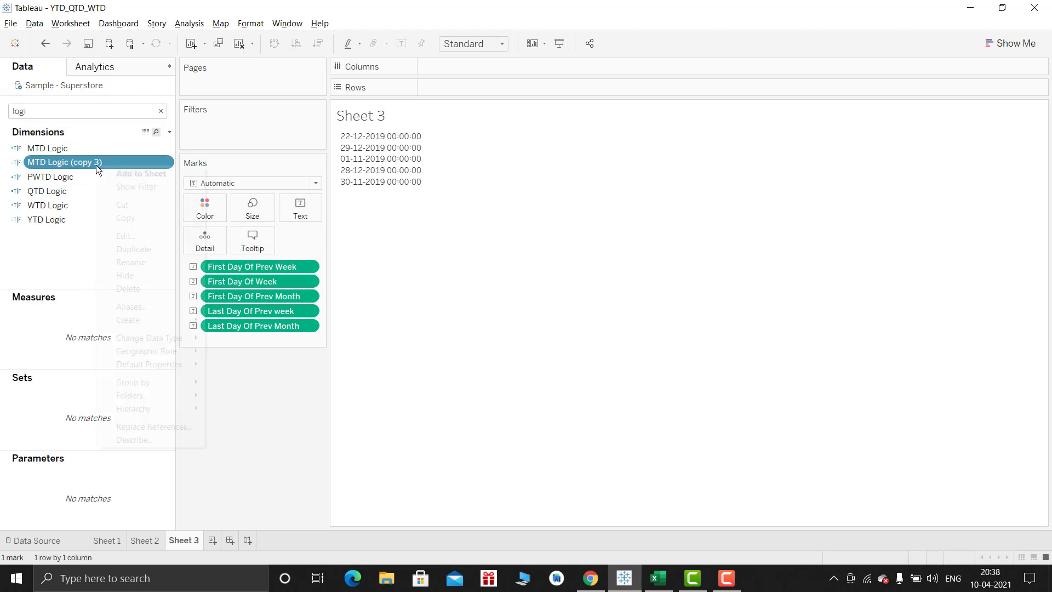
Step: Open the MTD Logic copy for editing and rename it PMTD Logic
right_click(96, 166)
click(161, 241)
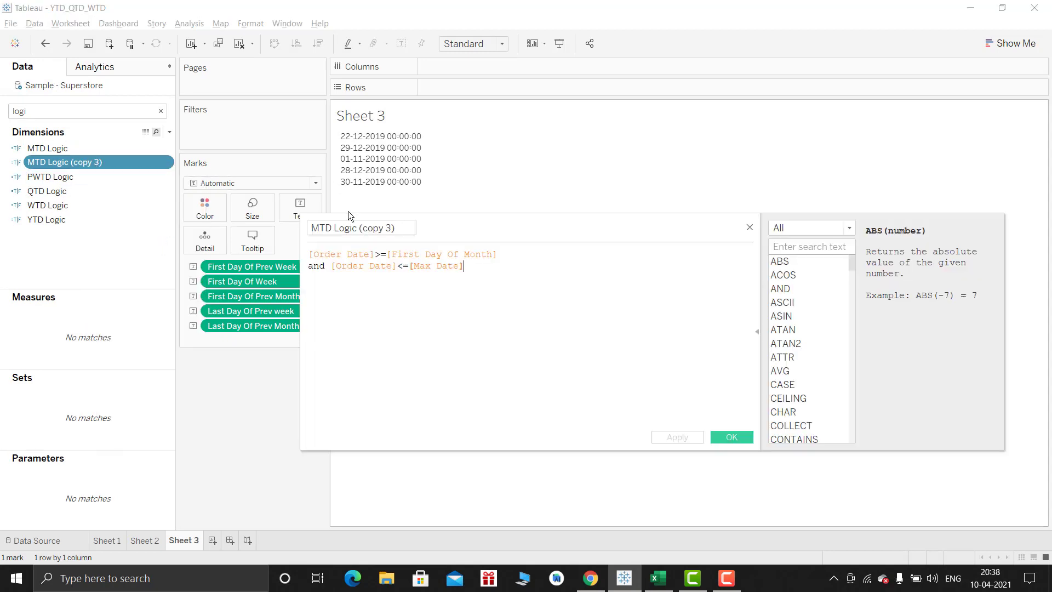
text(P)
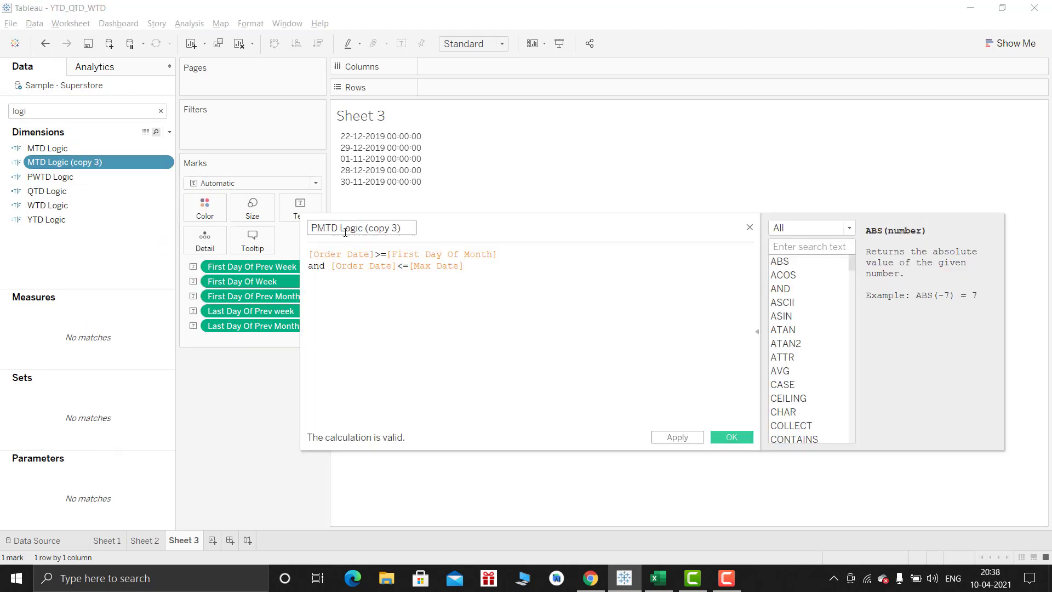
drag(362, 228, 472, 224)
key(BackSpace)
Step: Set the PMTD Logic bounds for Order Date to [First Day Of Prev Month] and [Last Day Of Prev Month], and save it
click(466, 255)
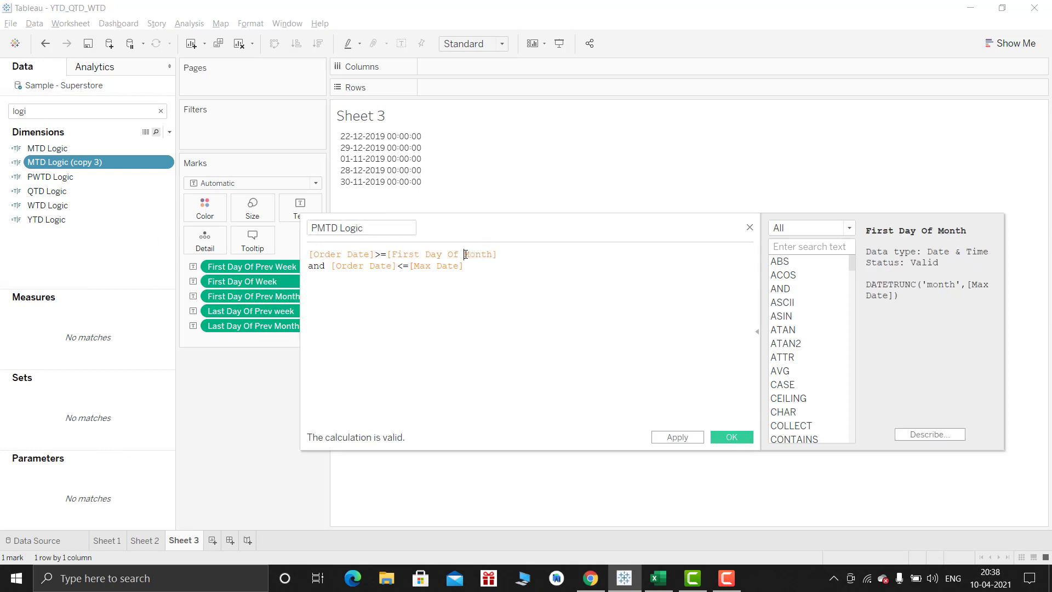
text(pr)
key(Return)
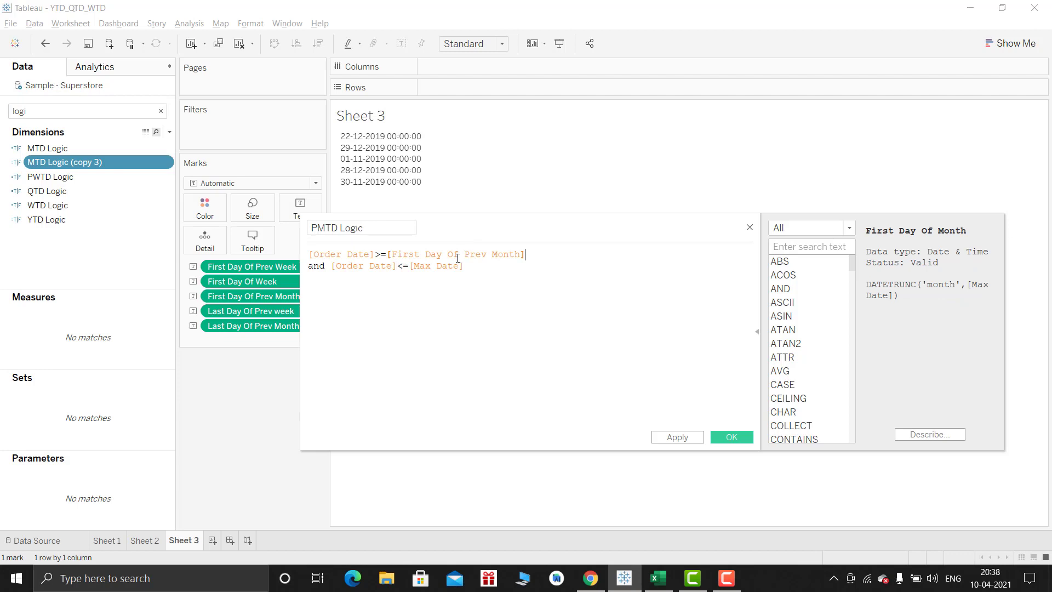
double_click(454, 267)
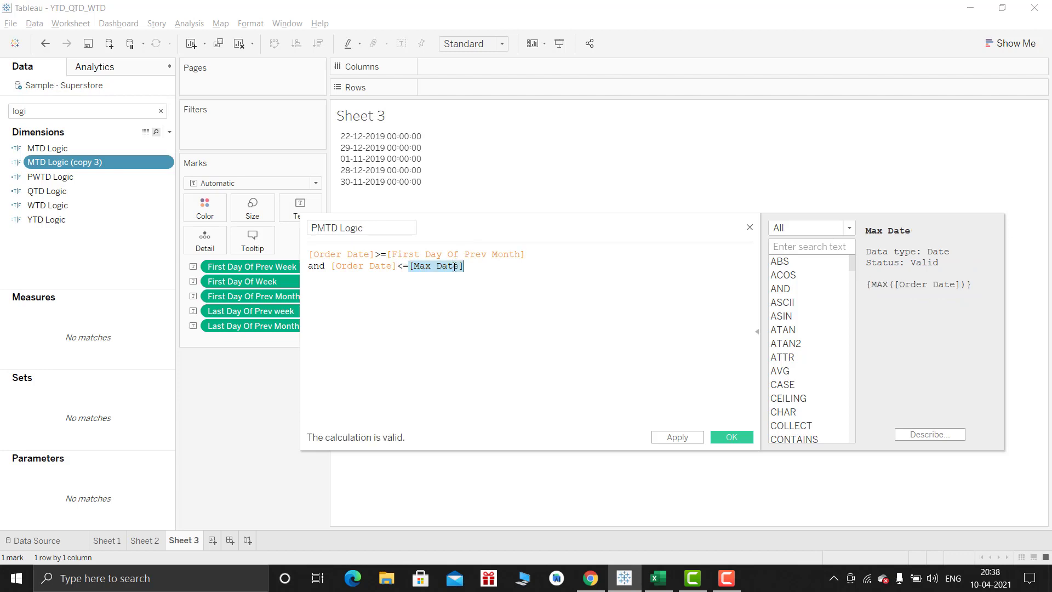
text(las)
key(Down)
key(Down)
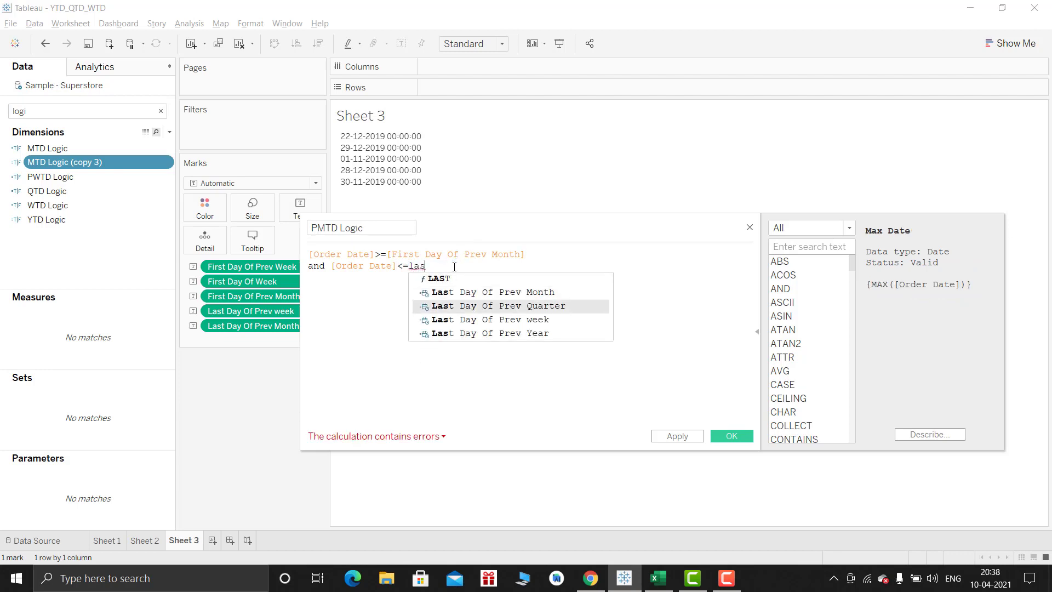
key(Up)
key(Return)
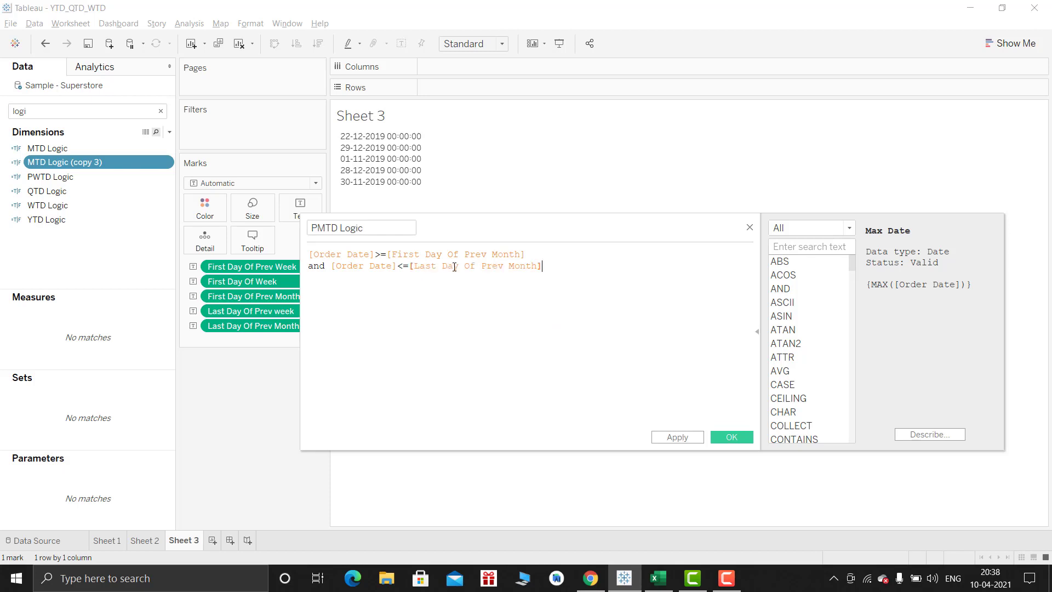
click(718, 431)
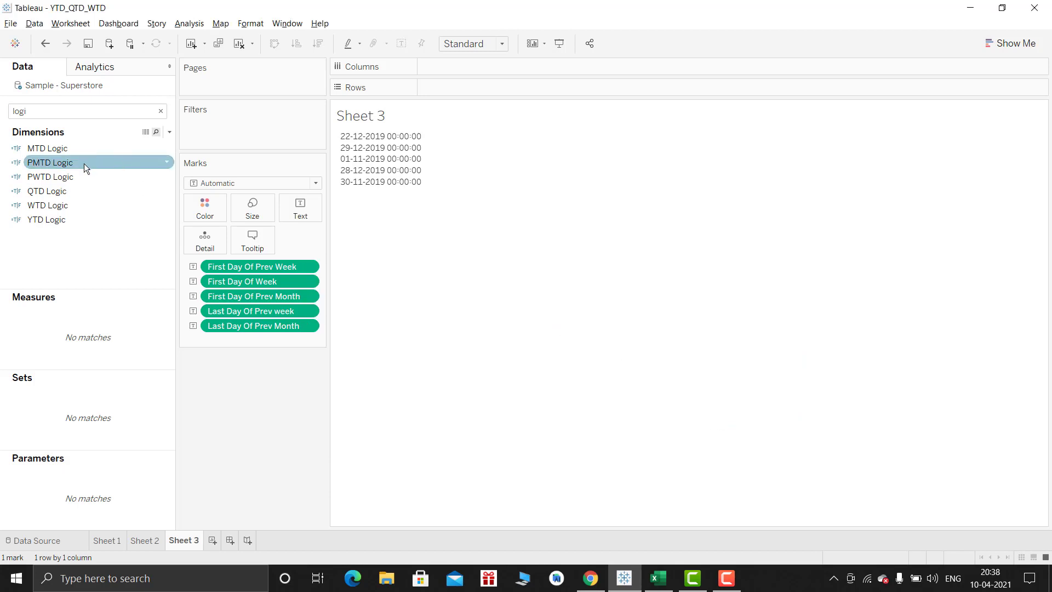
click(70, 178)
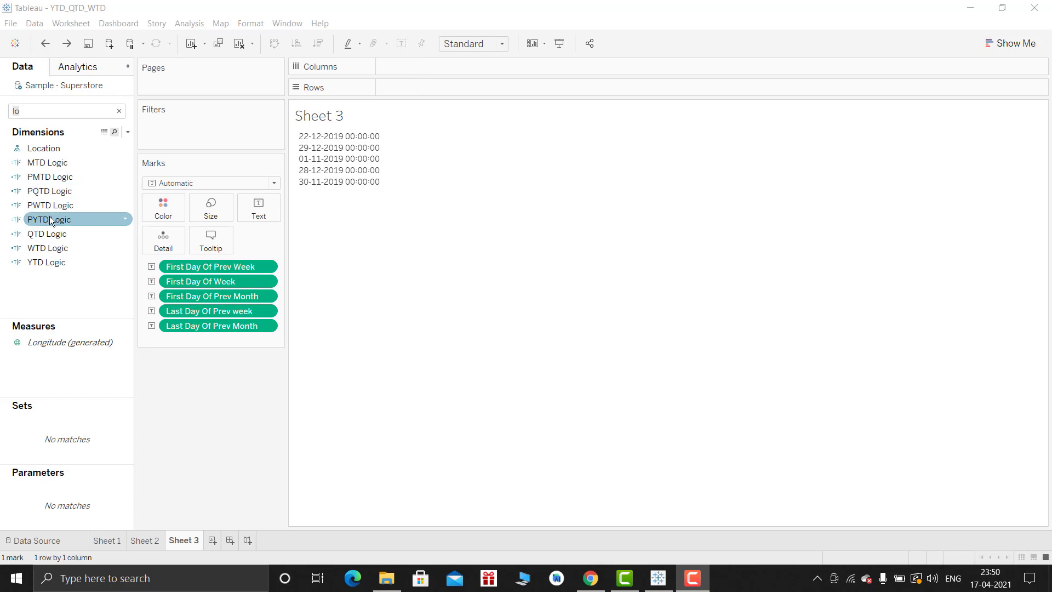
Step: Create a new calculated field named PWTD Sales
click(128, 132)
click(117, 140)
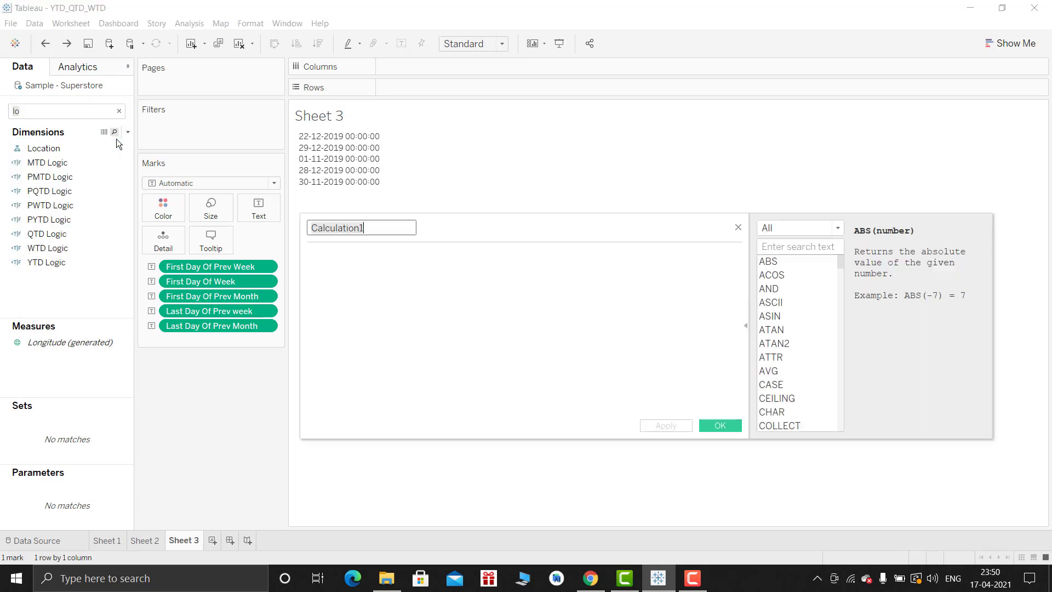
text(PWTD Sales)
key(Tab)
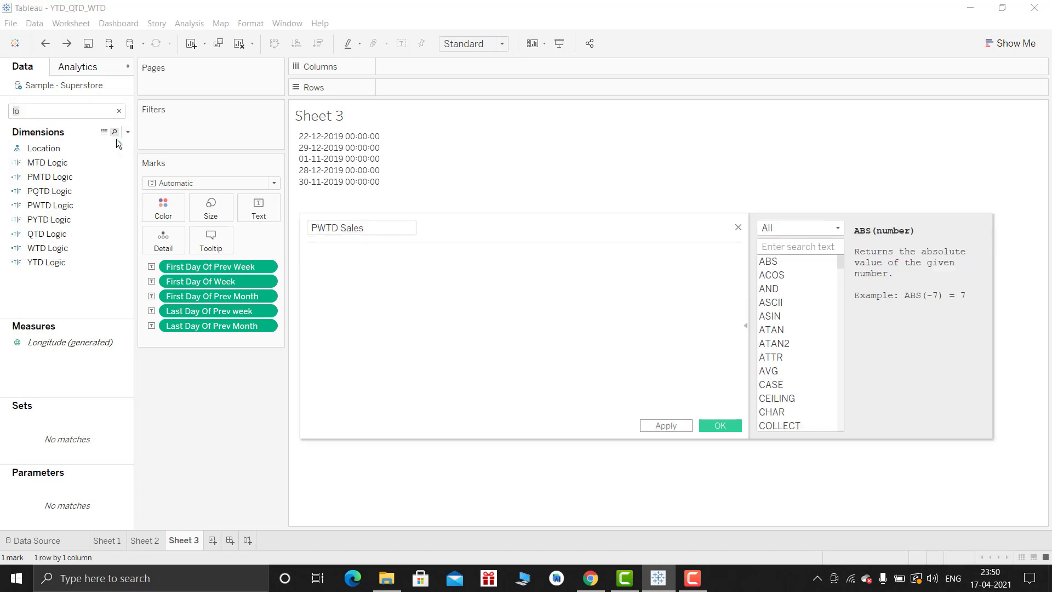
Step: Enter the PWTD Sales formula IF [PWTD Logic] THEN [Sales] END and save the calculation
text(IF p)
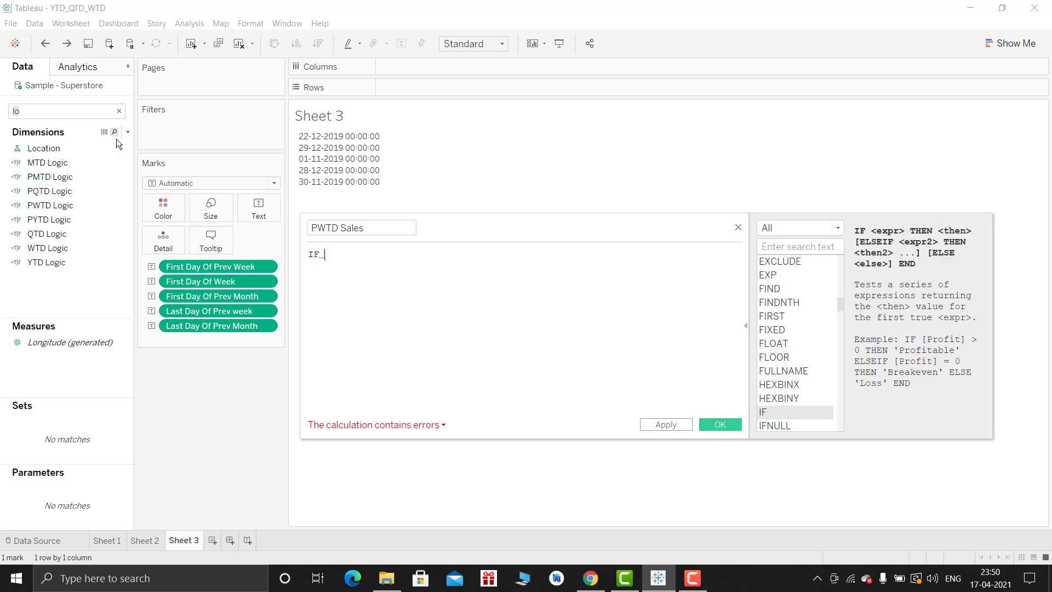
text(w)
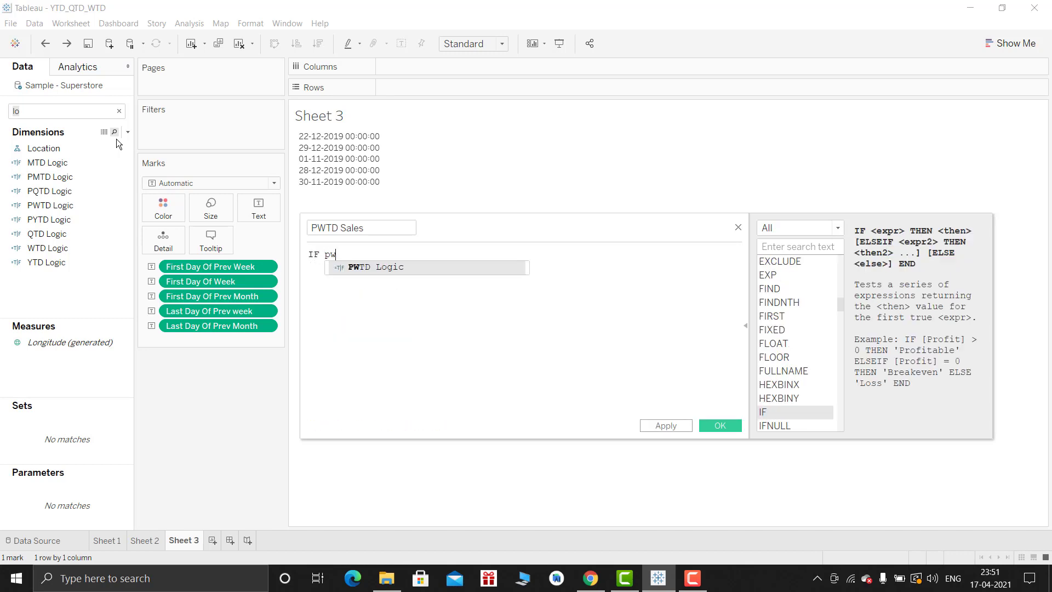
key(Return)
text(THEN)
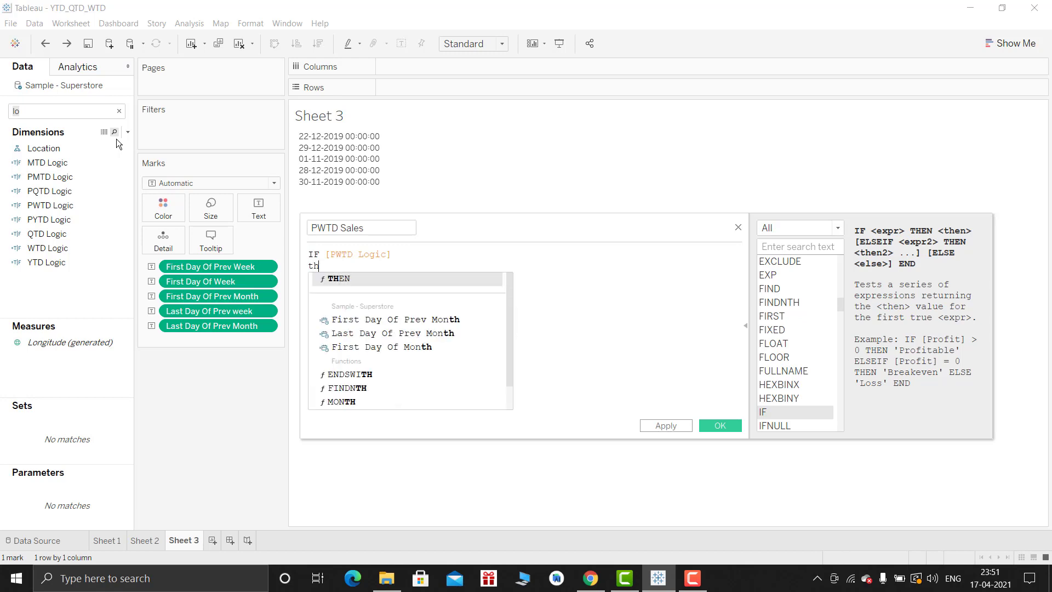
text( sal)
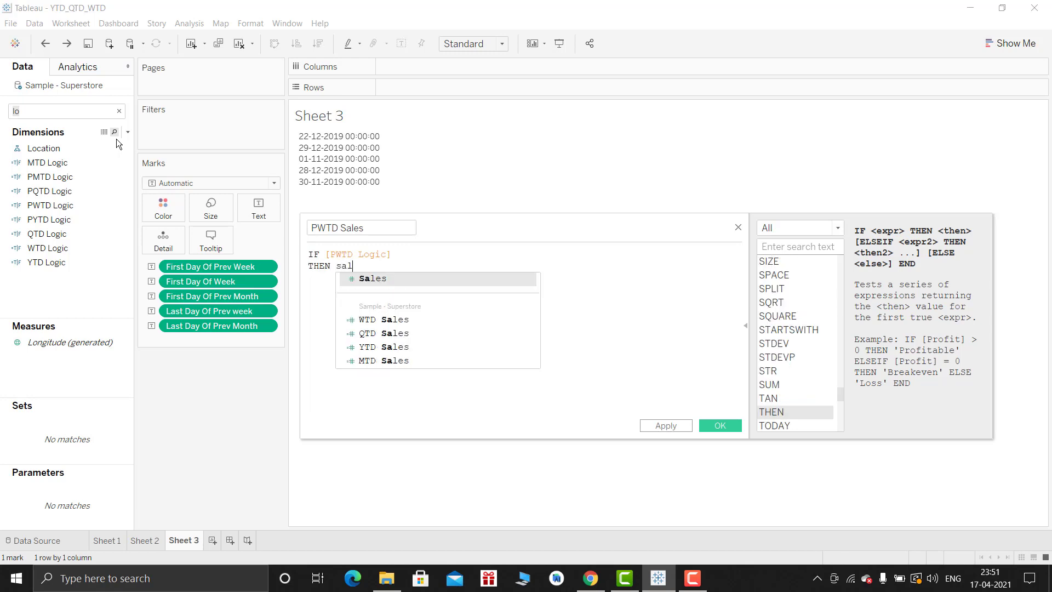
key(Return)
key(Return)
text(end)
key(Return)
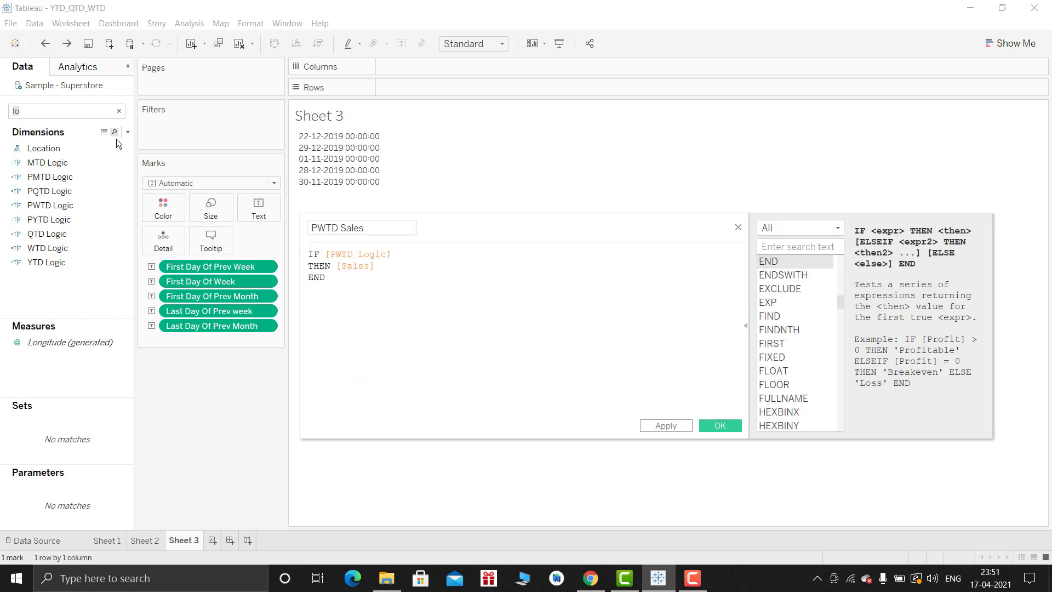
click(712, 425)
Step: Filter the field list by "sale" and duplicate the PWTD Sales measure
double_click(22, 111)
text(sale)
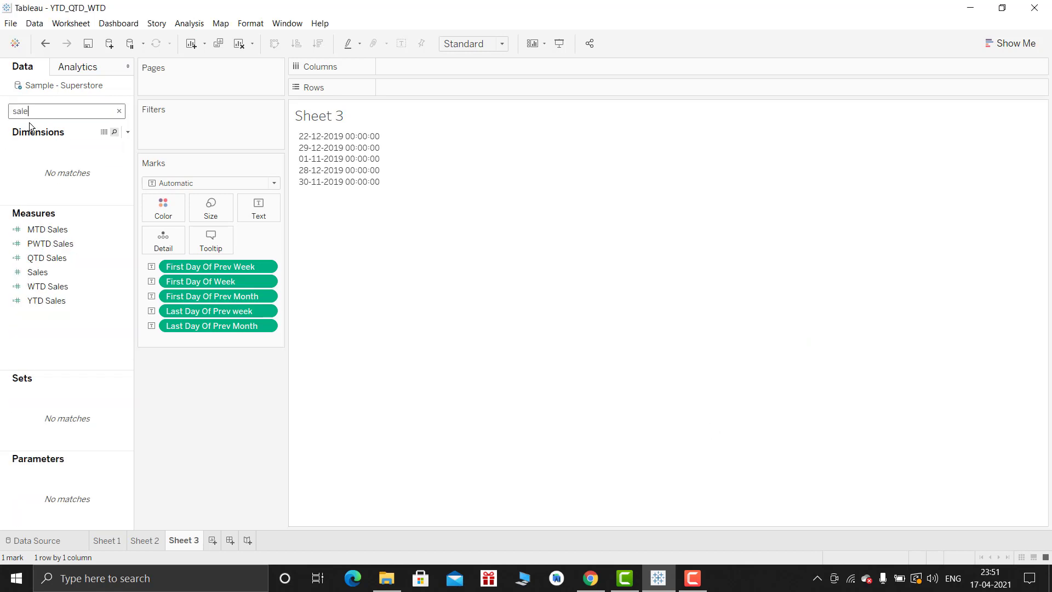
right_click(36, 243)
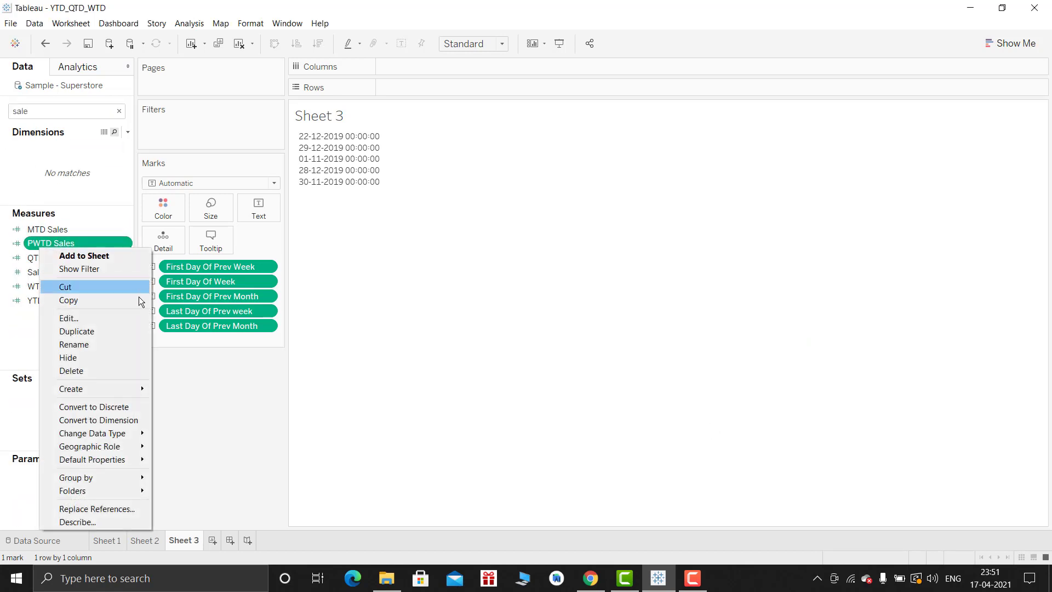
click(127, 330)
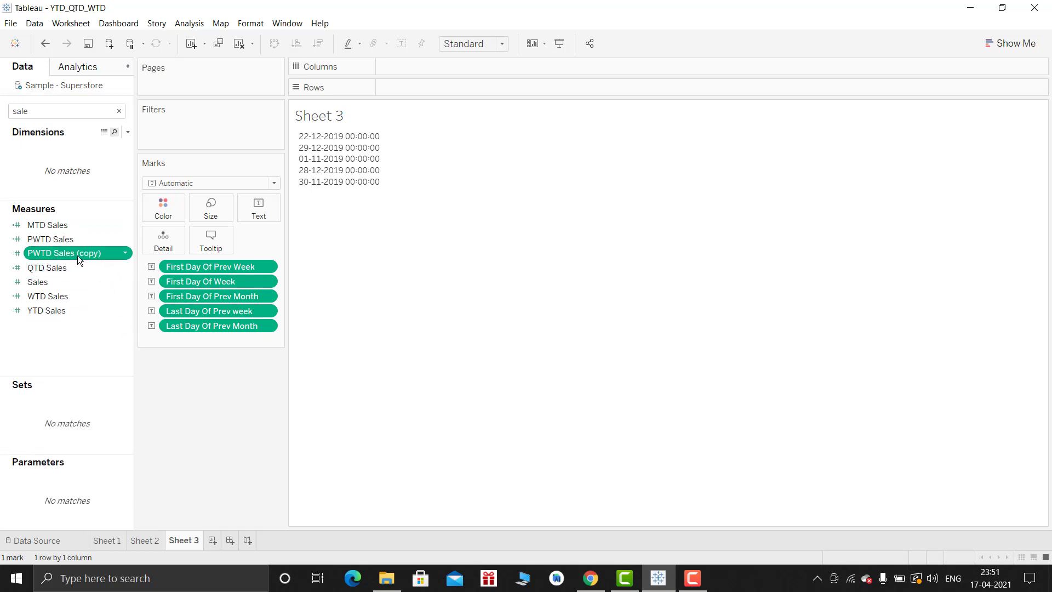
Step: Open the PWTD Sales copy for editing and rename it PMTD Sales
right_click(78, 255)
click(159, 324)
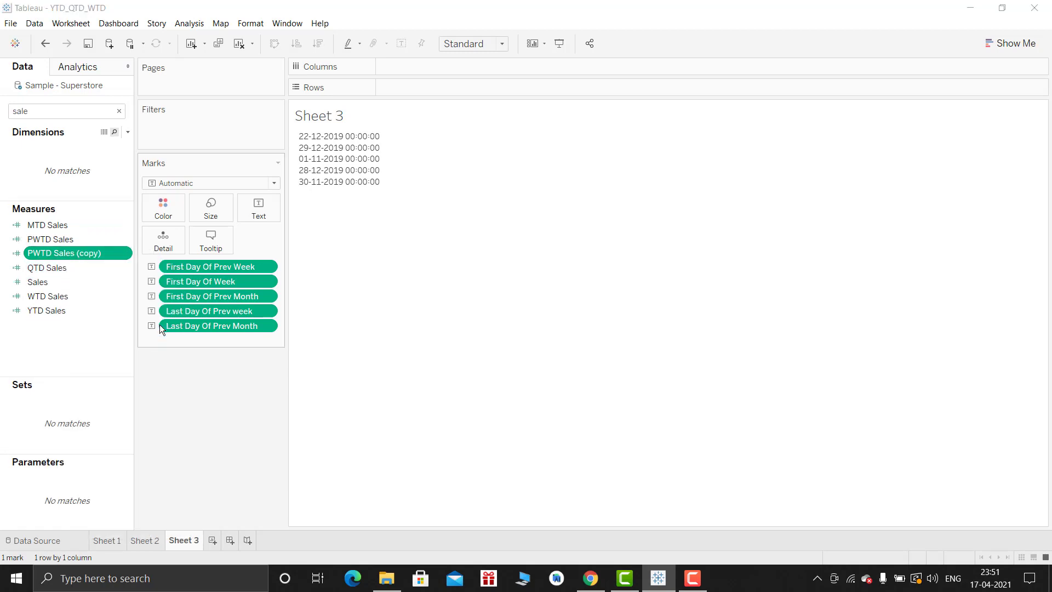
click(327, 228)
key(BackSpace)
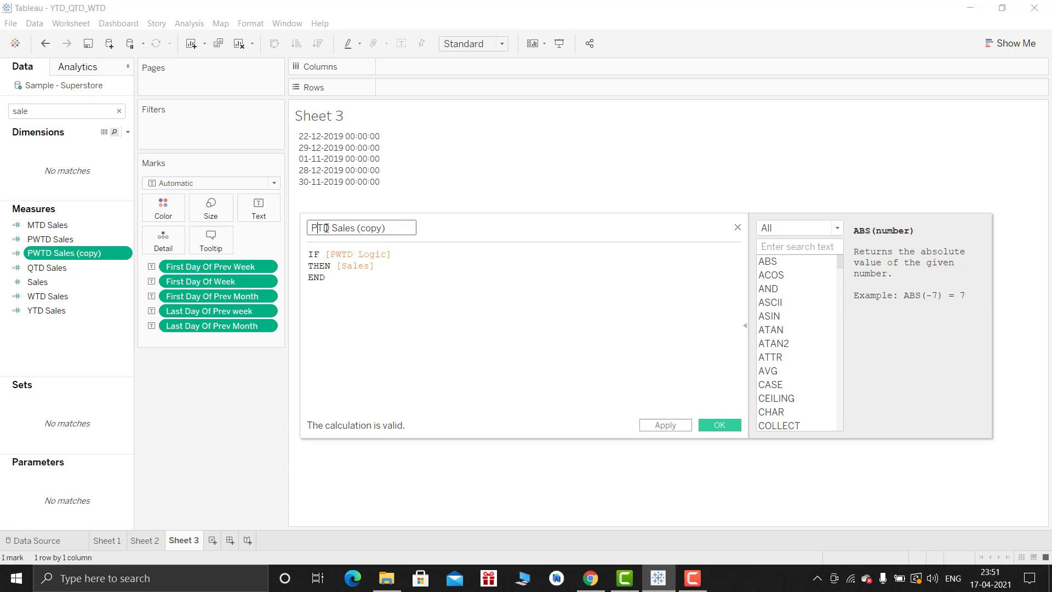
text(M)
click(391, 229)
key(BackSpace)
key(BackSpace)
key(BackSpace)
key(BackSpace)
key(BackSpace)
key(BackSpace)
key(BackSpace)
Step: Change the condition in the PMTD Sales formula to [PMTD Logic] and save the calculation
click(342, 254)
key(BackSpace)
text(M)
key(Return)
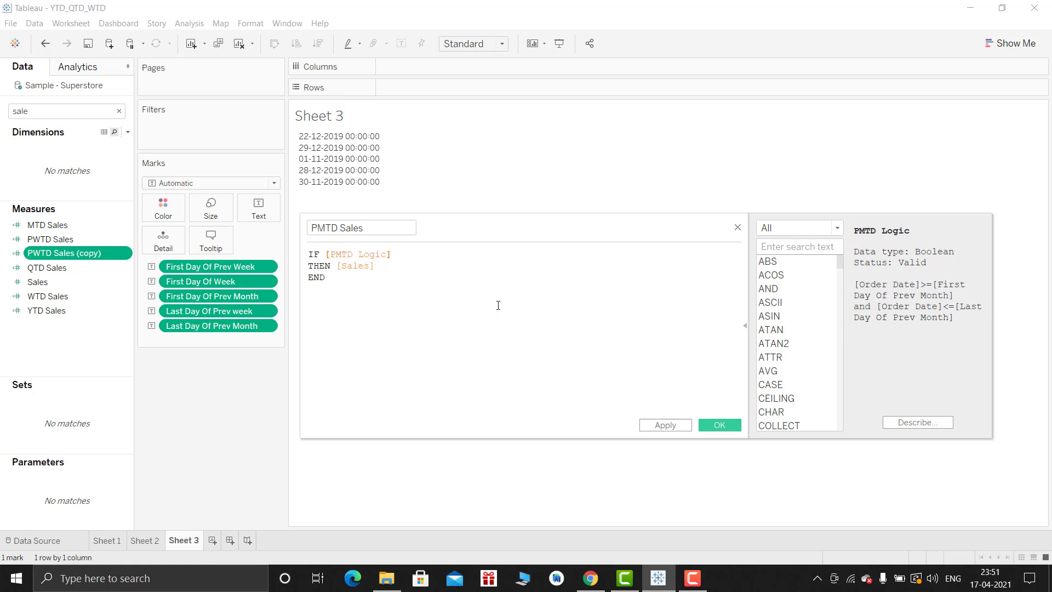
click(719, 425)
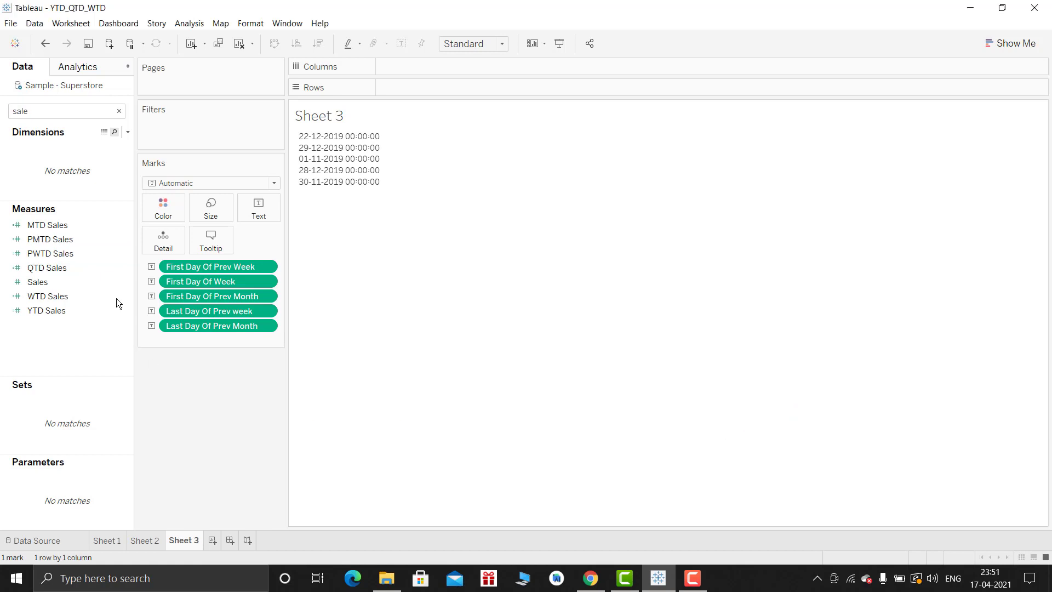
click(85, 248)
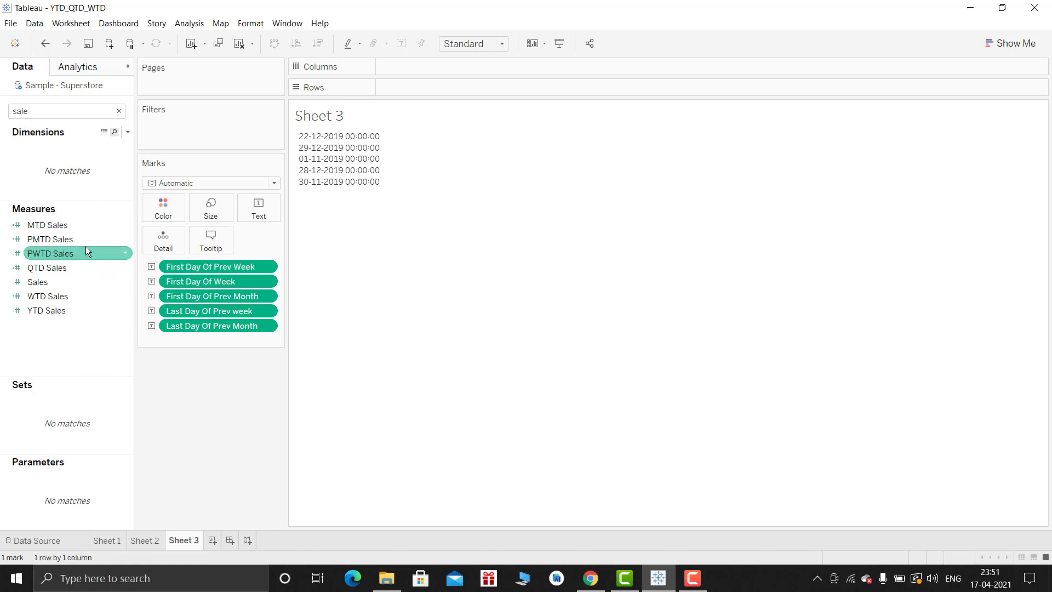
Step: Duplicate the PMTD Sales and PWTD Sales measures together
ctrl+click(84, 244)
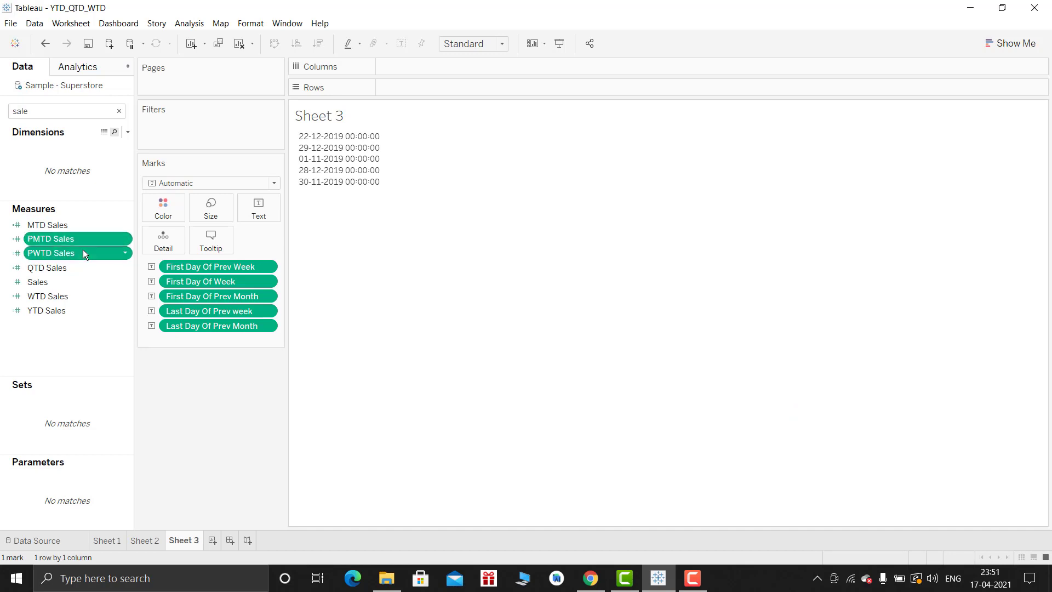
right_click(84, 249)
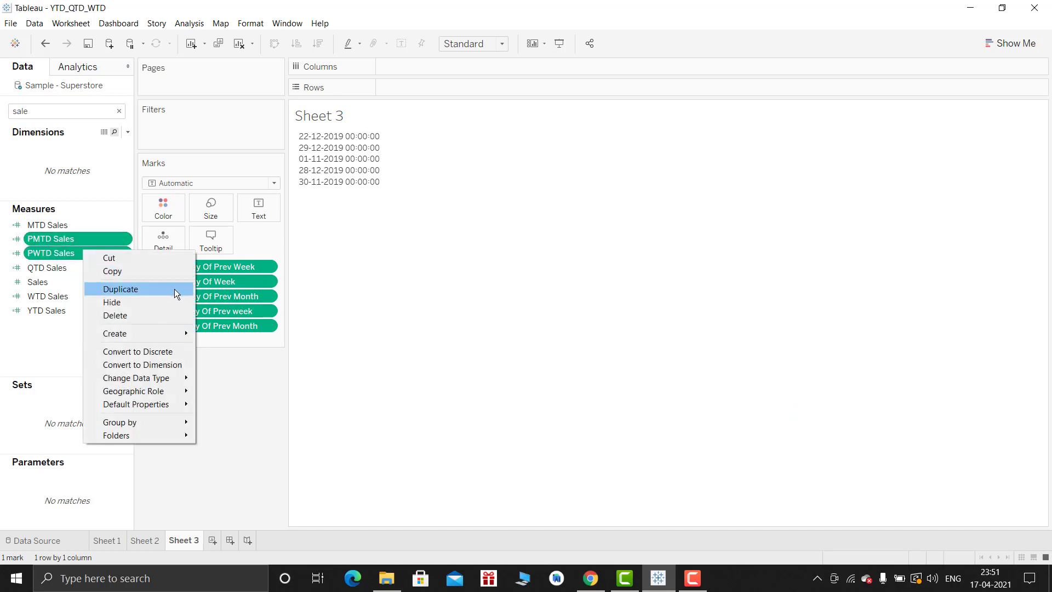
click(175, 288)
Step: Open the PMTD Sales copy for editing and rename it PQTD Sales
click(90, 244)
right_click(90, 244)
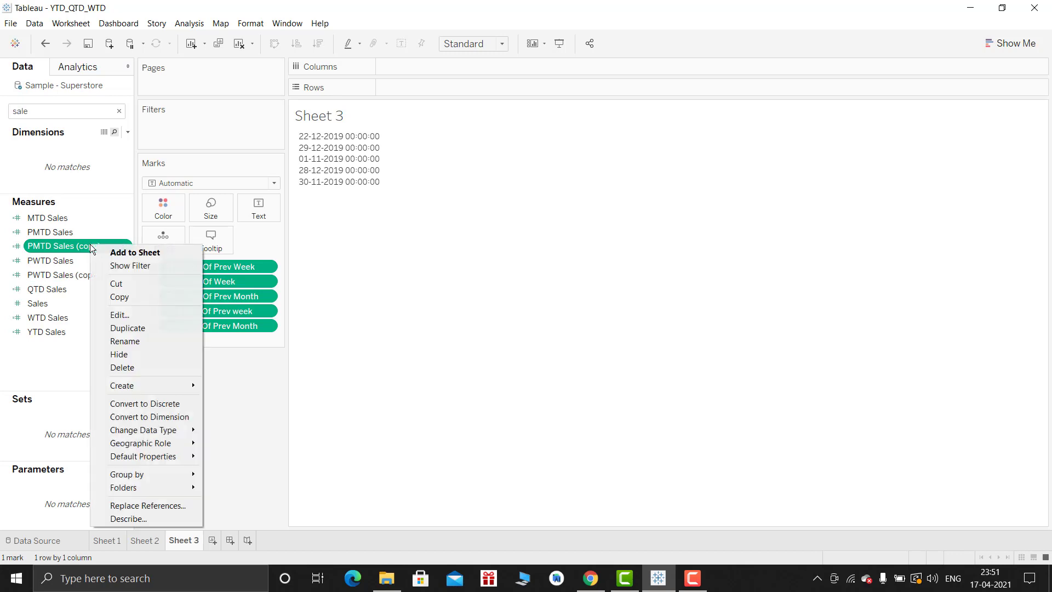
click(153, 311)
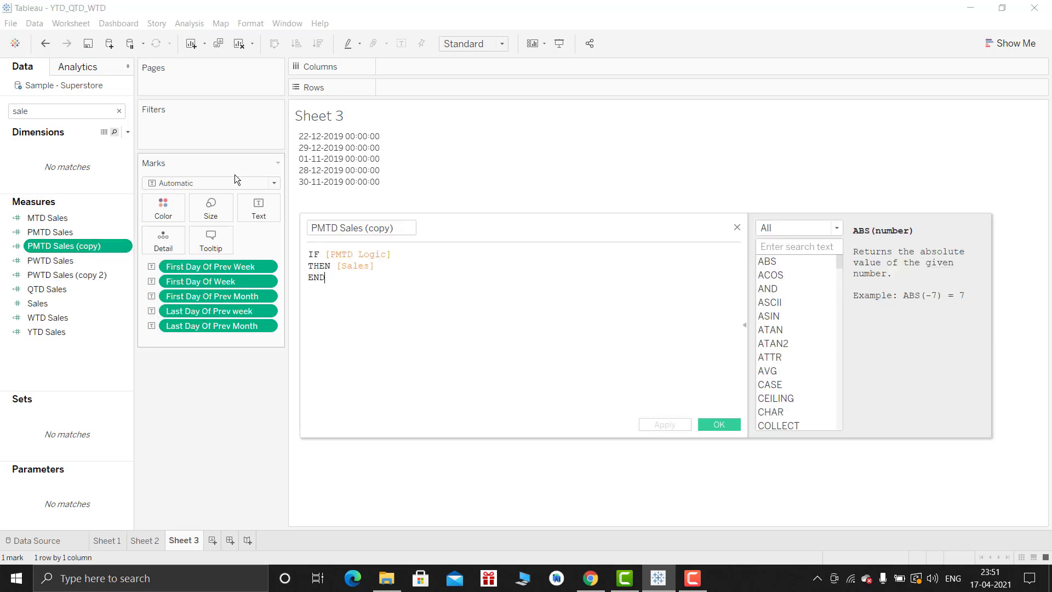
click(329, 228)
key(BackSpace)
text(Q)
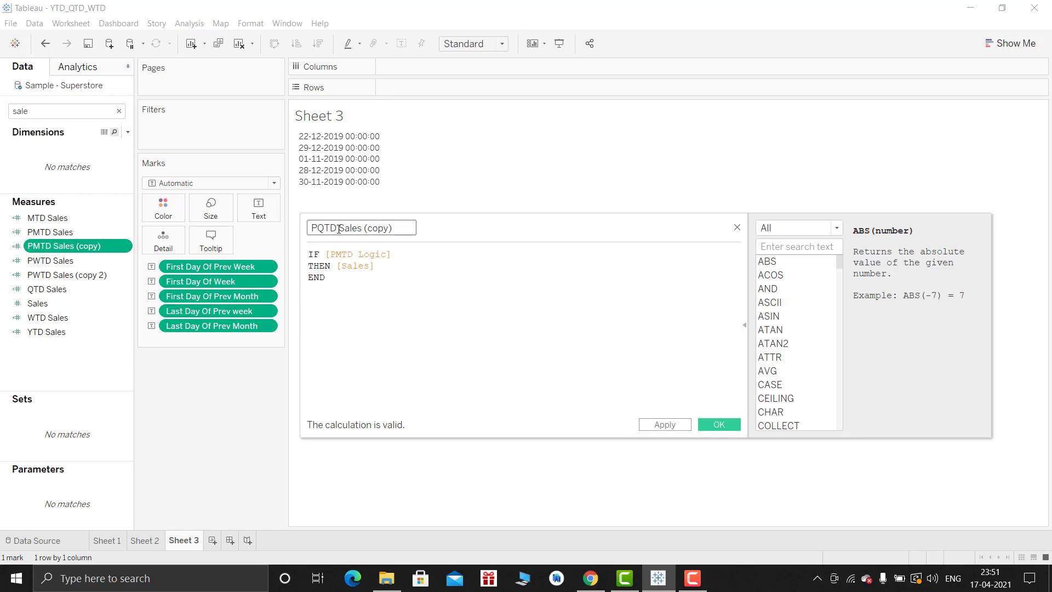
key(BackSpace)
key(BackSpace)
key(BackSpace)
key(BackSpace)
key(BackSpace)
key(BackSpace)
Step: Change the condition in the PQTD Sales formula to [PQTD Logic] and save the calculation
click(342, 253)
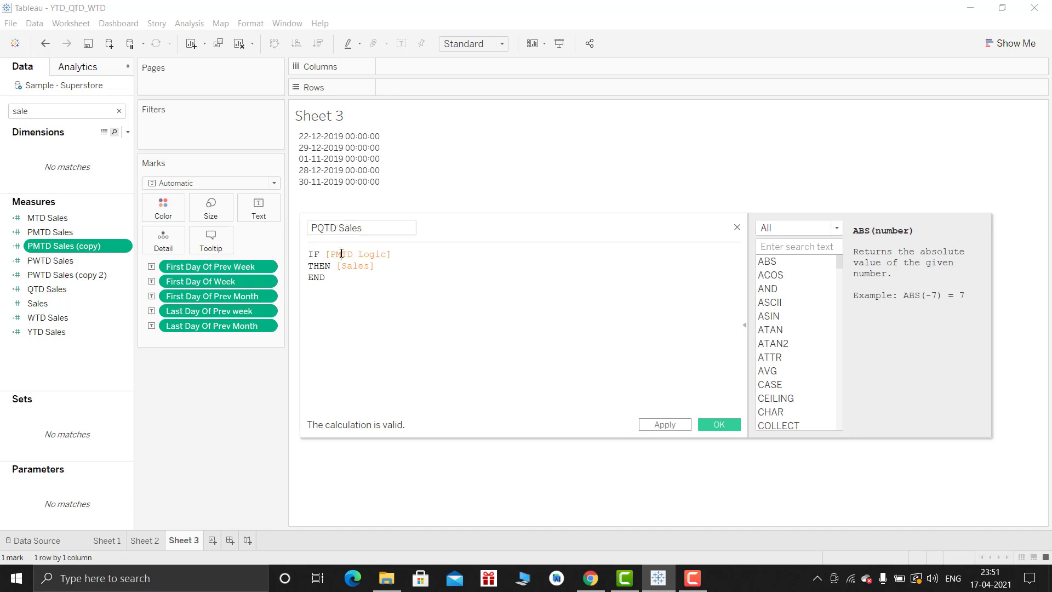
key(BackSpace)
text(Q)
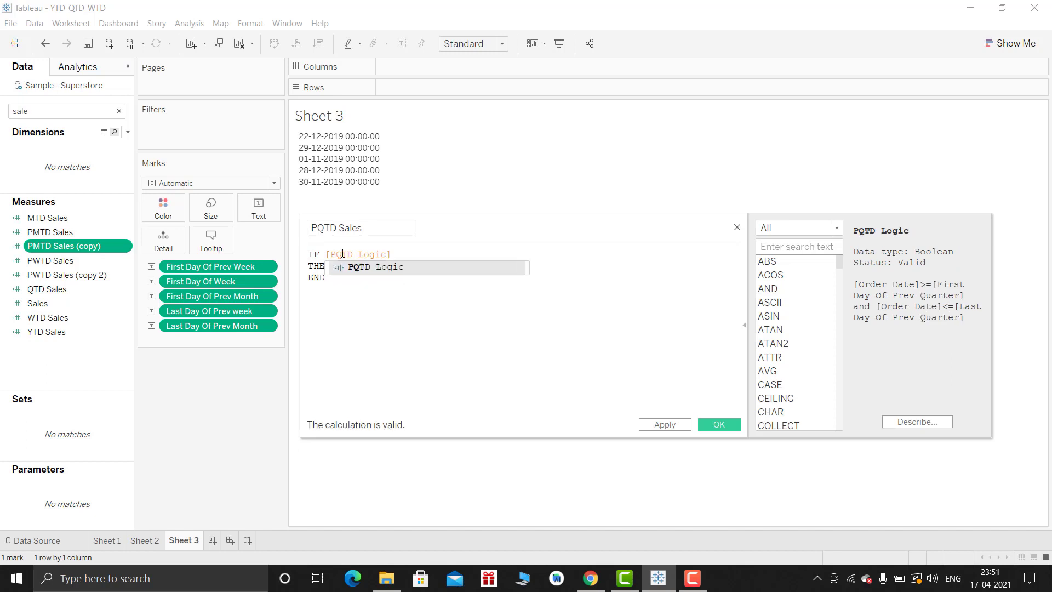
click(354, 365)
click(706, 428)
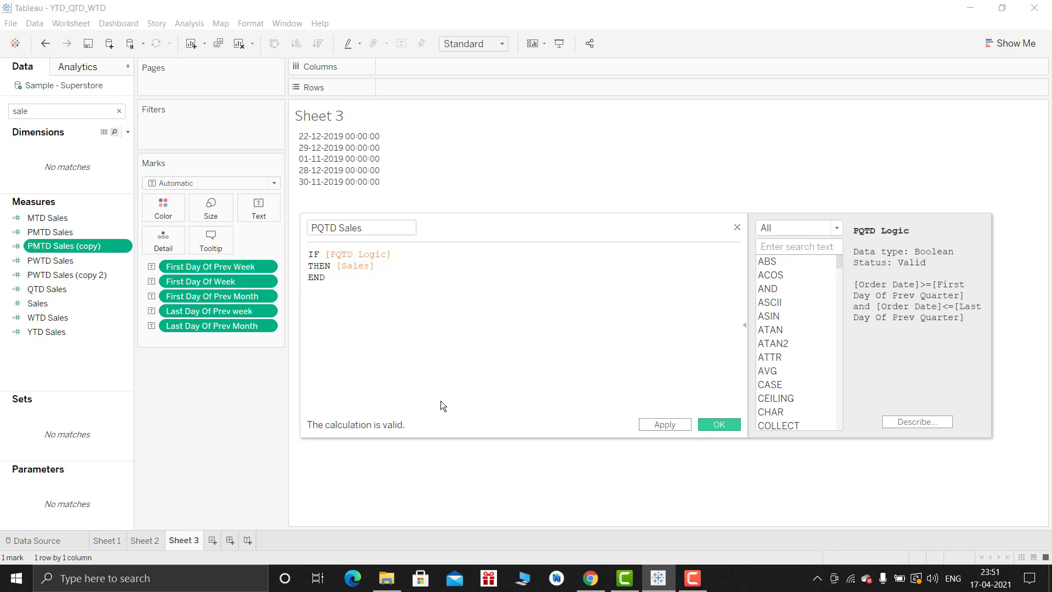
Step: Open the PWTD Sales copy for editing and rename it PYTD Sales
click(87, 275)
right_click(88, 276)
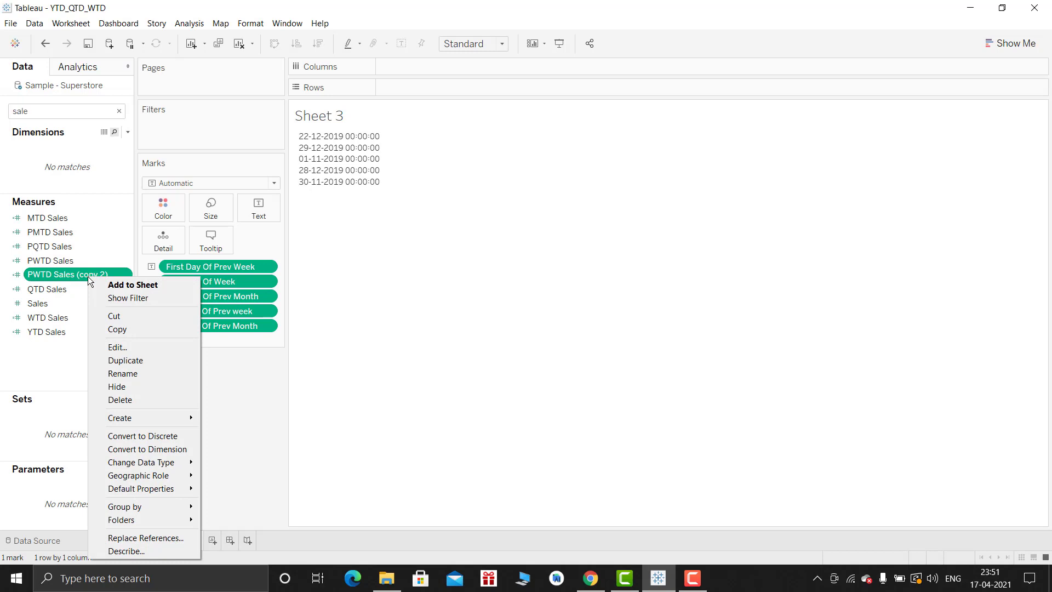
click(136, 343)
click(325, 230)
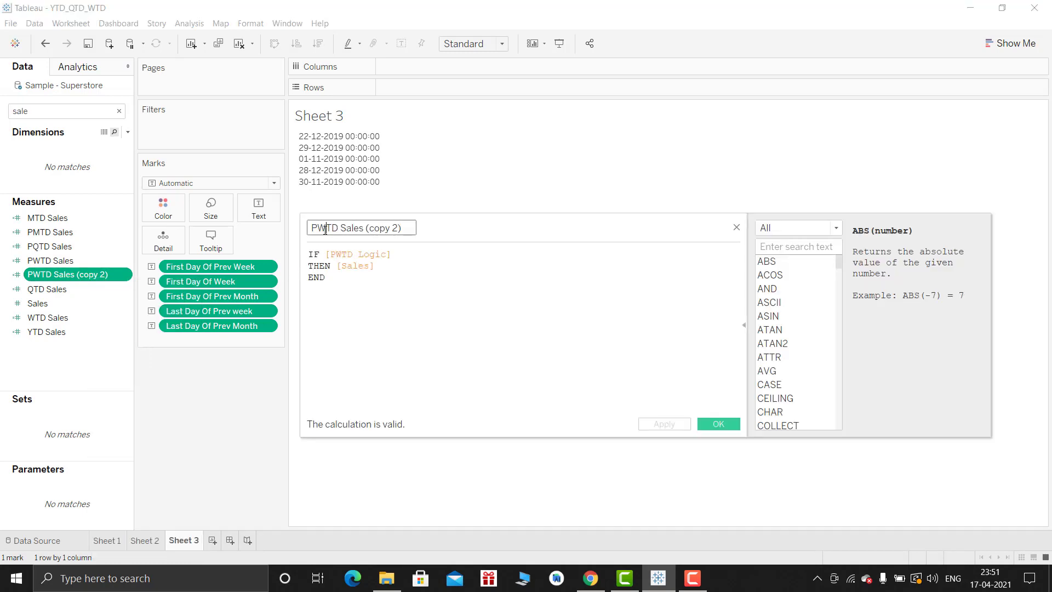
key(BackSpace)
text(Y)
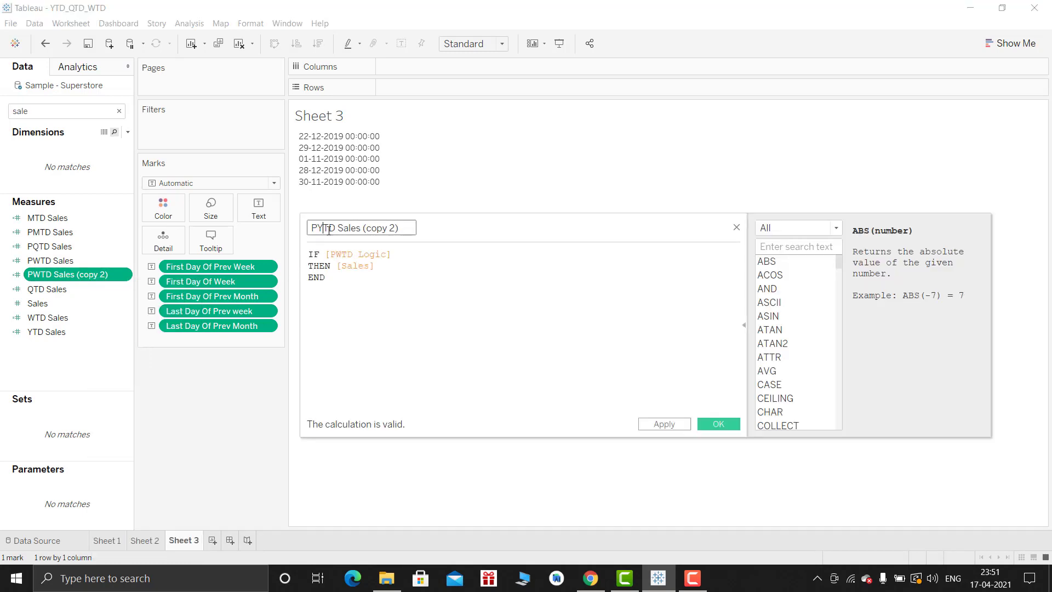
drag(362, 229, 420, 229)
key(BackSpace)
Step: Change the condition in the PYTD Sales formula to [PYTD Logic] and save the calculation
click(339, 253)
key(BackSpace)
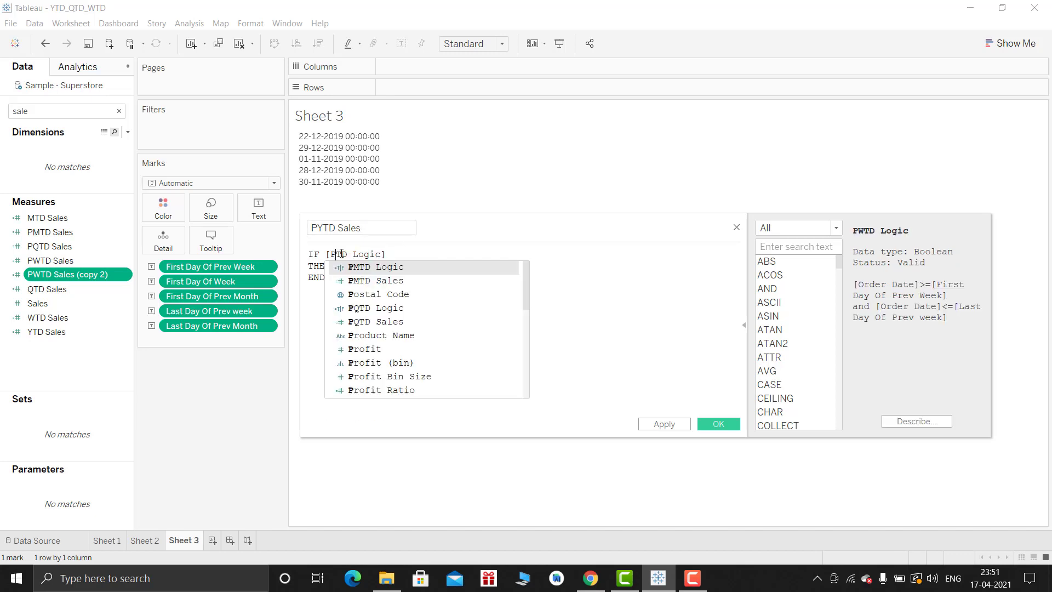
text(Y)
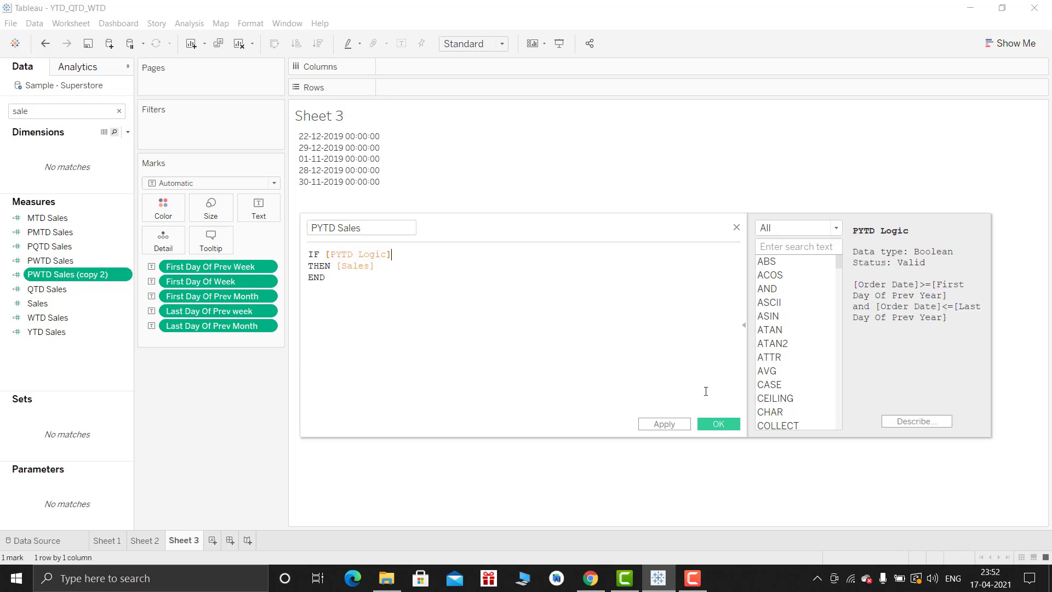
click(716, 427)
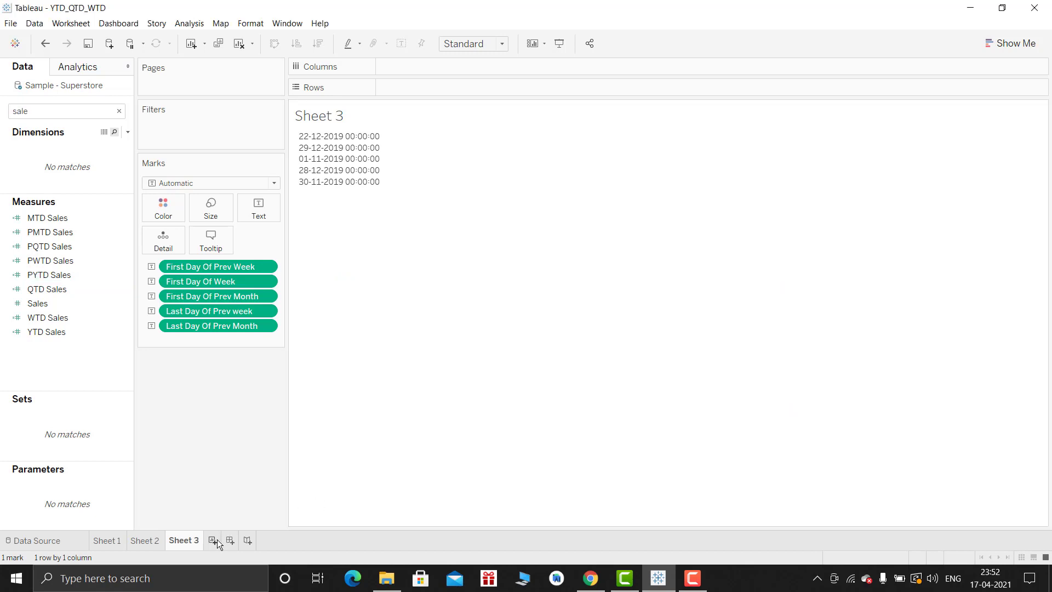
Step: Add a new worksheet and show PMTD, PQTD, PWTD and PYTD Sales on it as text labels
click(217, 541)
click(76, 259)
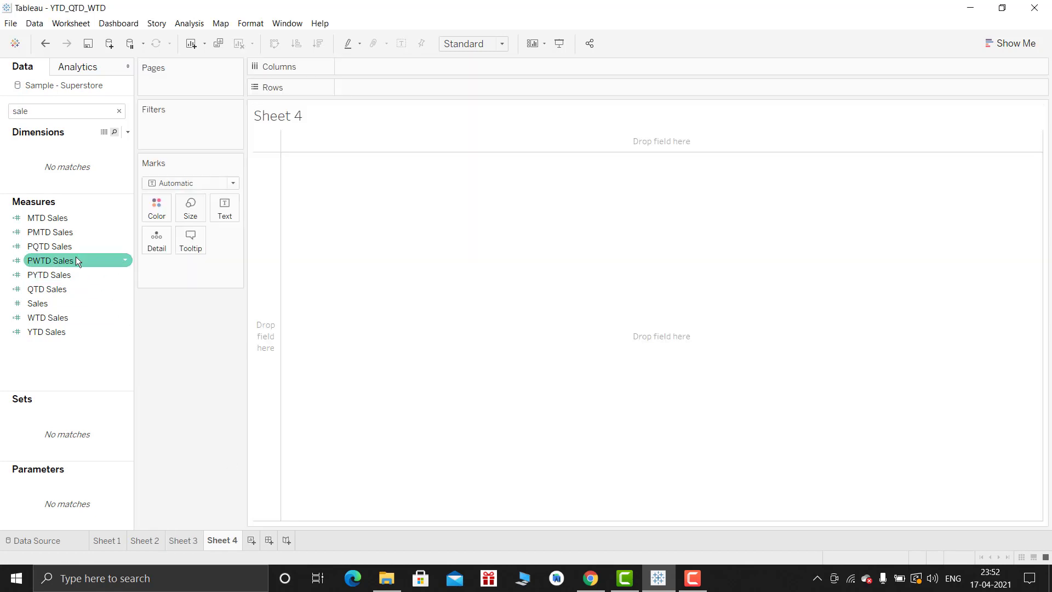
ctrl+click(73, 272)
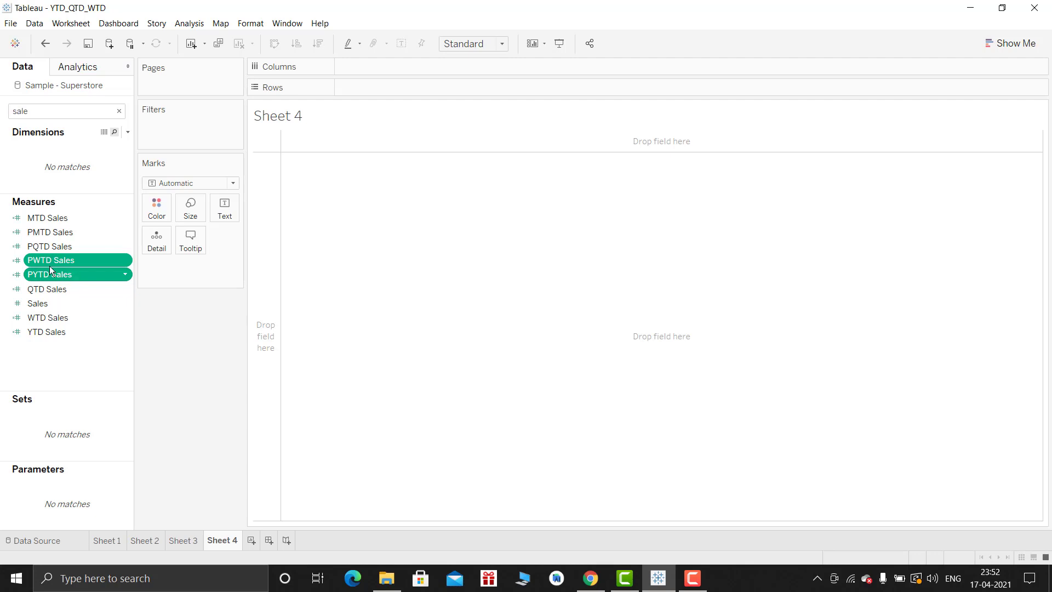
ctrl+click(45, 246)
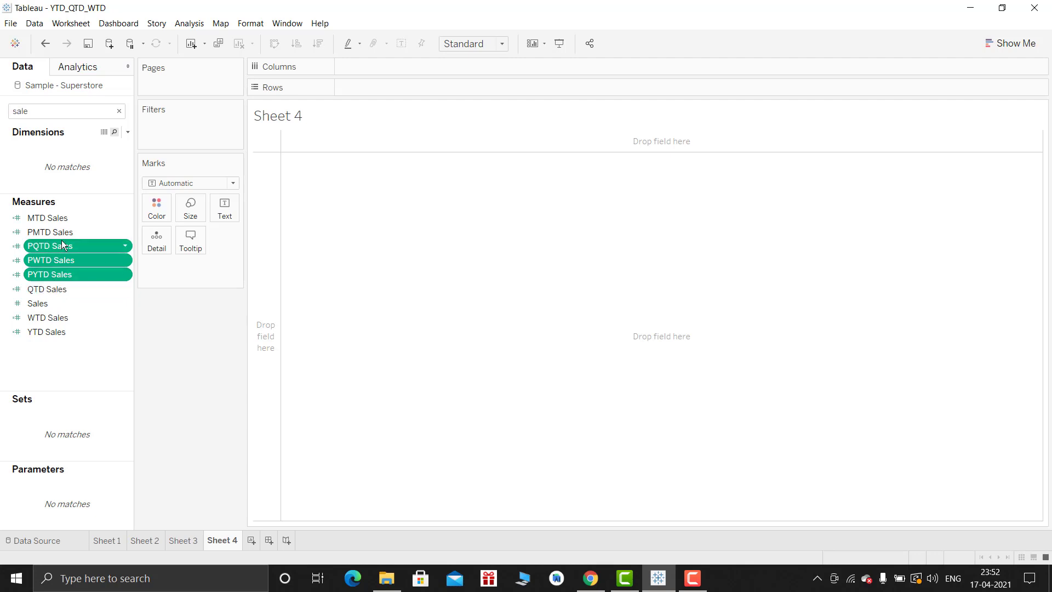
ctrl+click(64, 231)
drag(63, 231, 213, 209)
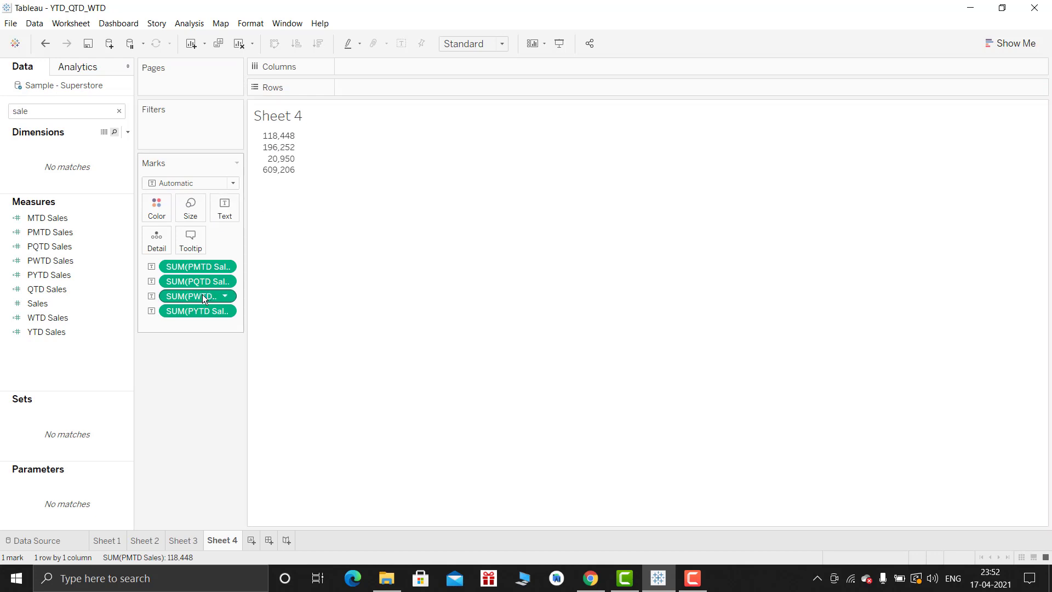
Step: Move PWTD Sales ahead of PMTD Sales in the text marks and inspect the values in the mark's tooltip
mouse_move(200, 297)
mouse_down()
mouse_move(222, 259)
mouse_move(212, 259)
mouse_up()
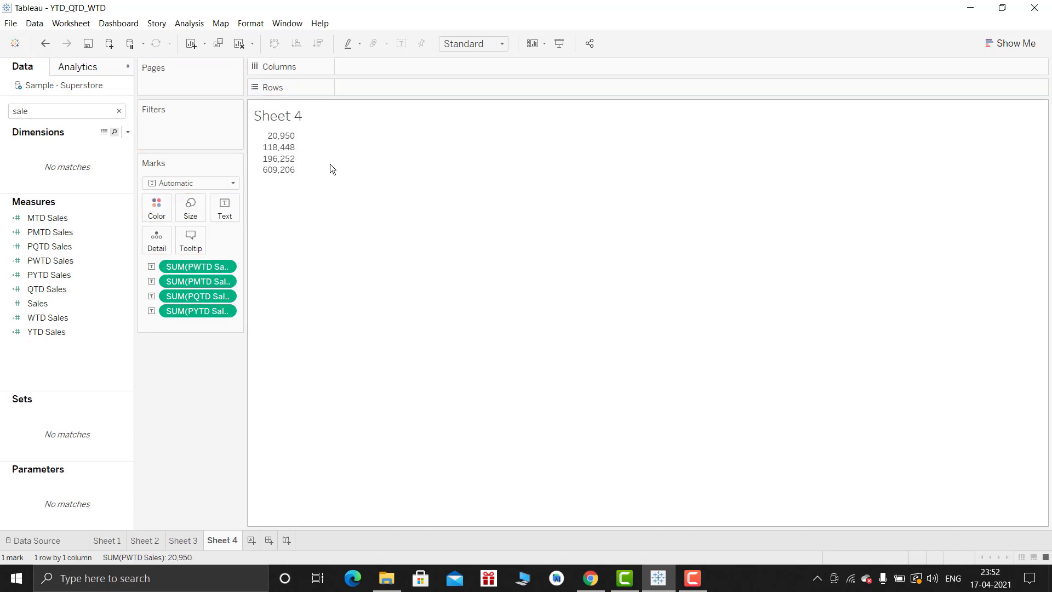
mouse_move(287, 165)
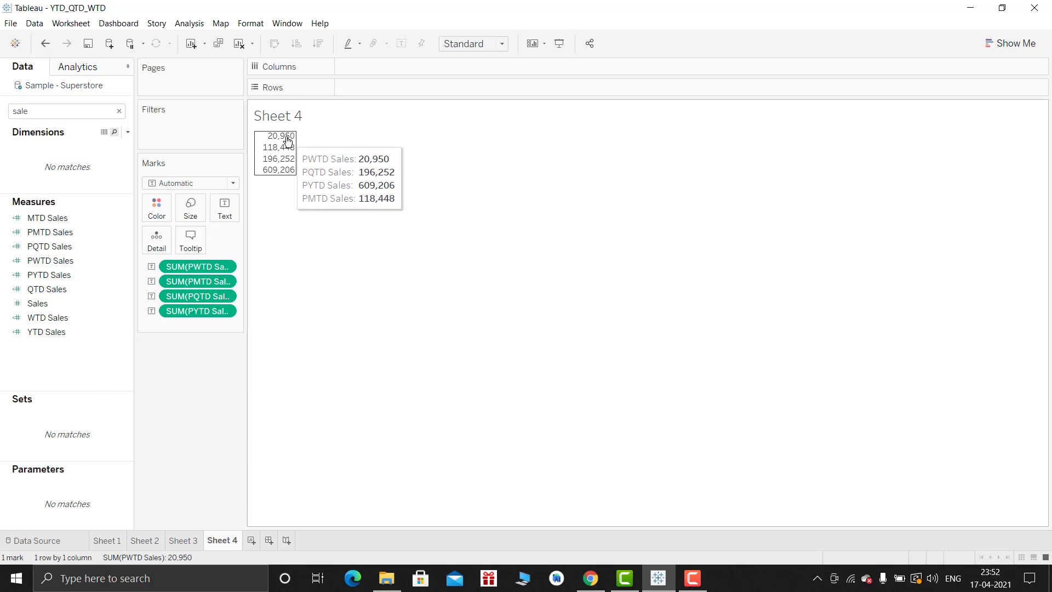